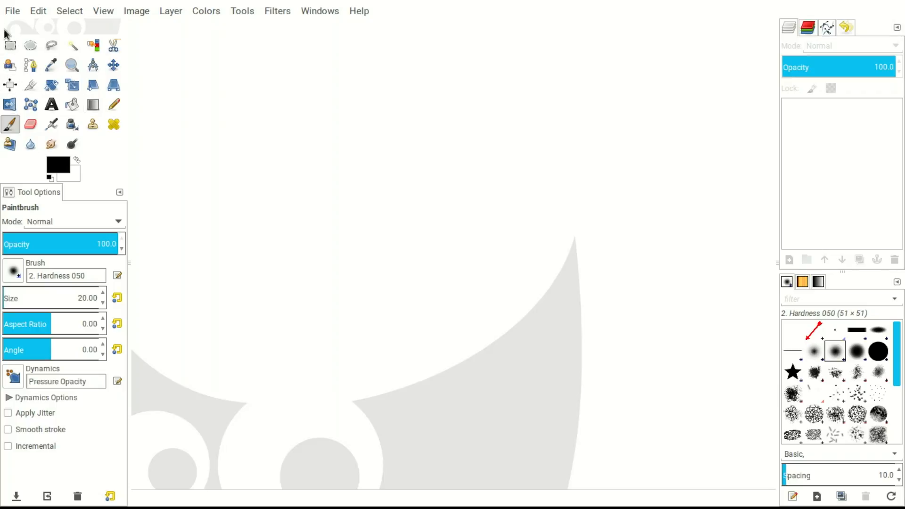
# Create a new image from the 1024x768 template.
pyautogui.click(10, 12)
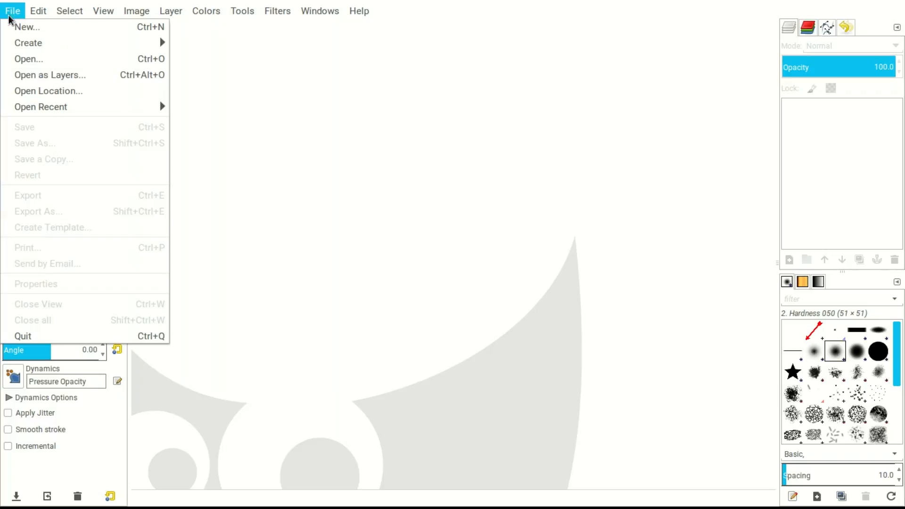
pyautogui.click(14, 27)
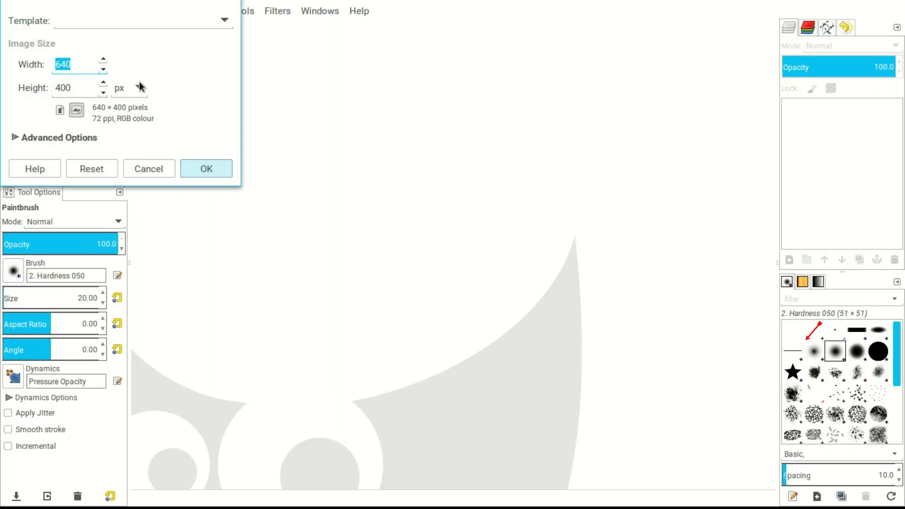
pyautogui.click(226, 21)
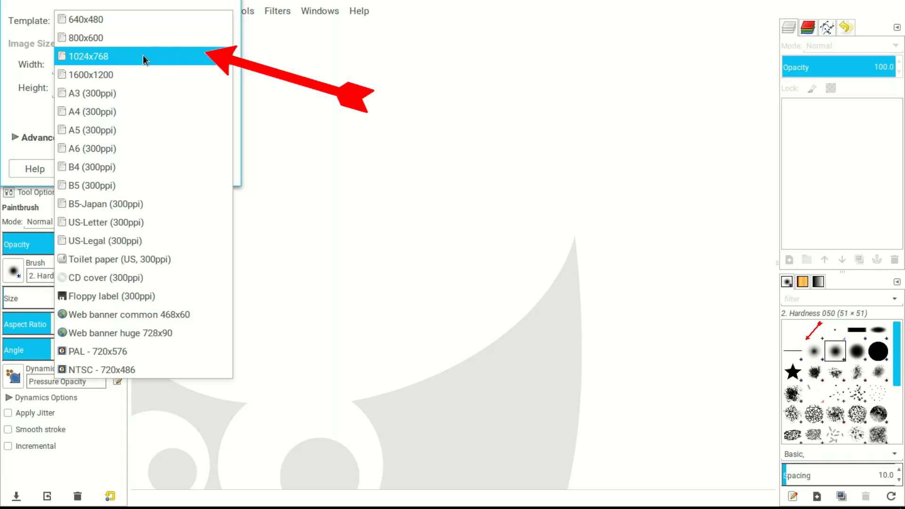
pyautogui.click(112, 57)
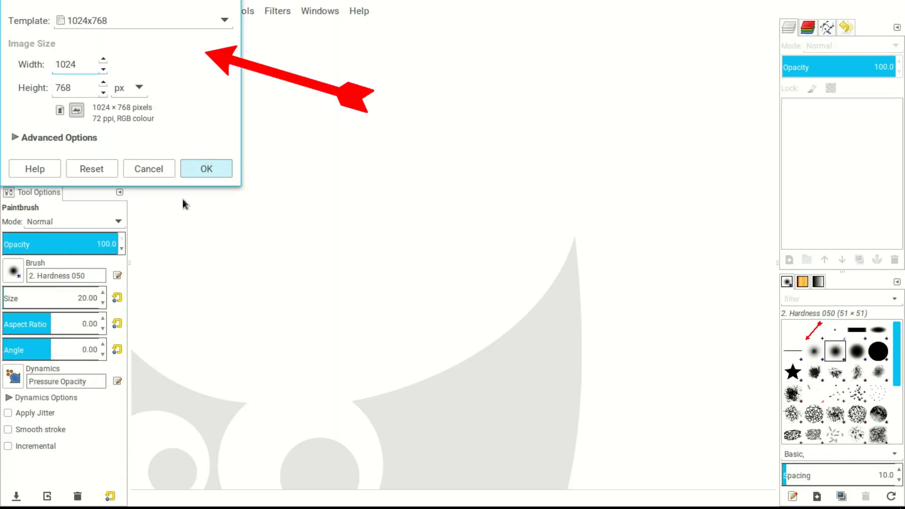
pyautogui.click(216, 168)
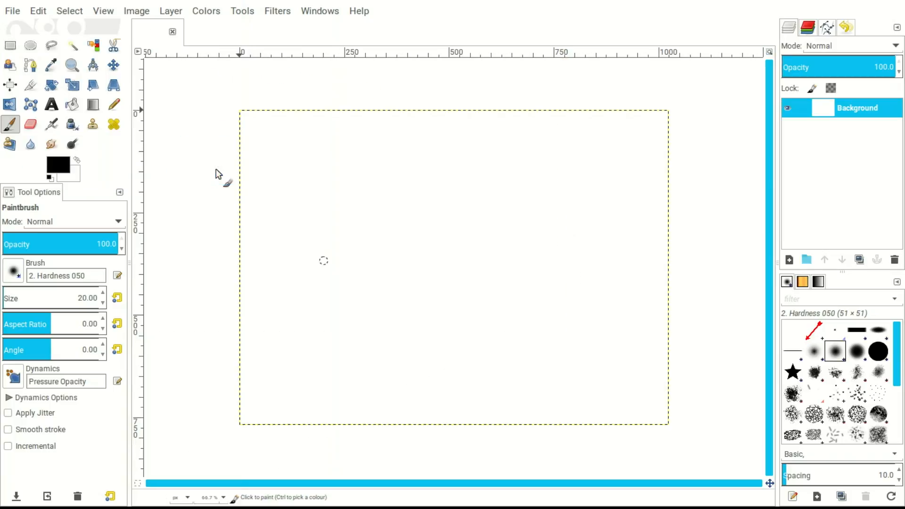
# Fill the background with the Incandescent linear gradient, running vertically from the canvas's upper edge to its lower edge.
pyautogui.click(769, 51)
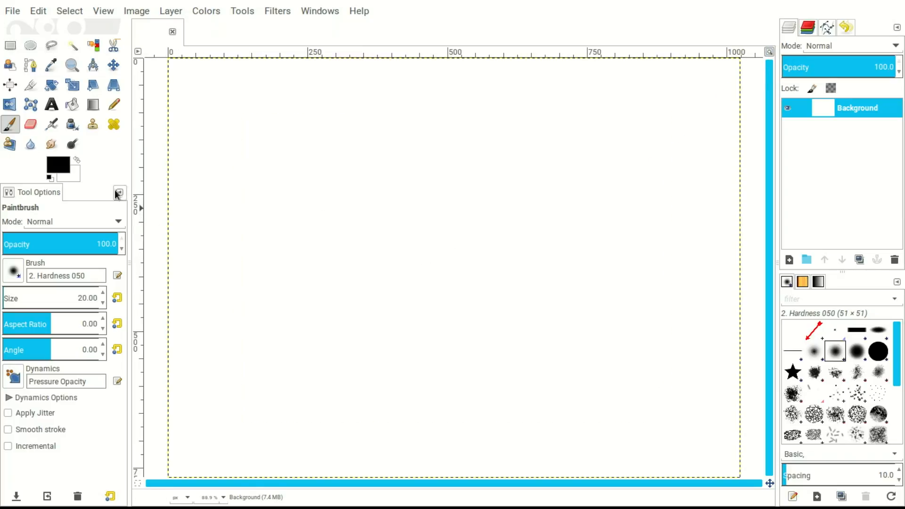
pyautogui.click(92, 105)
pyautogui.click(34, 272)
pyautogui.scroll(-5, 30, 310)
pyautogui.scroll(-10, 29, 310)
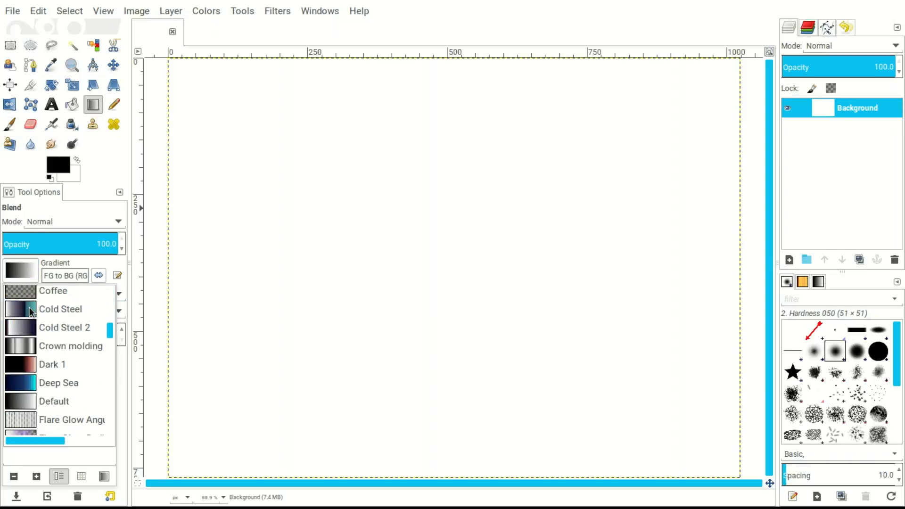
pyautogui.scroll(-4, 29, 306)
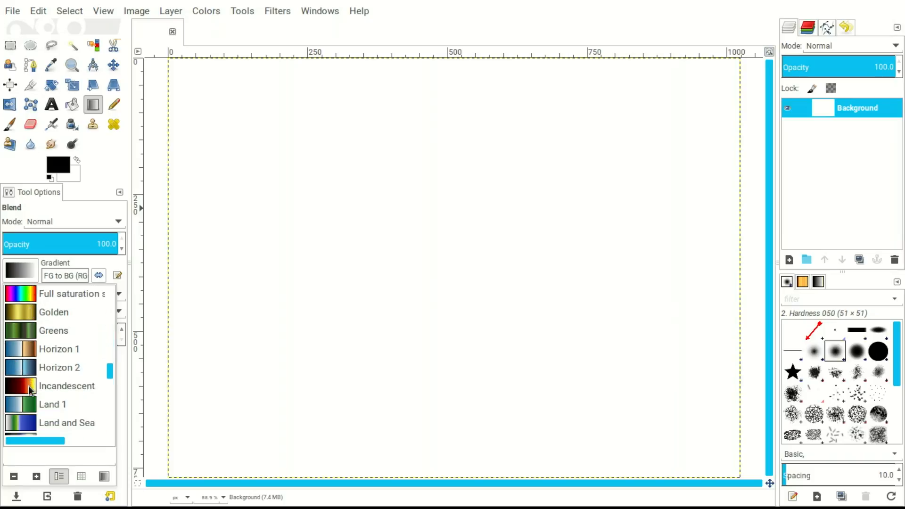
pyautogui.doubleClick(29, 385)
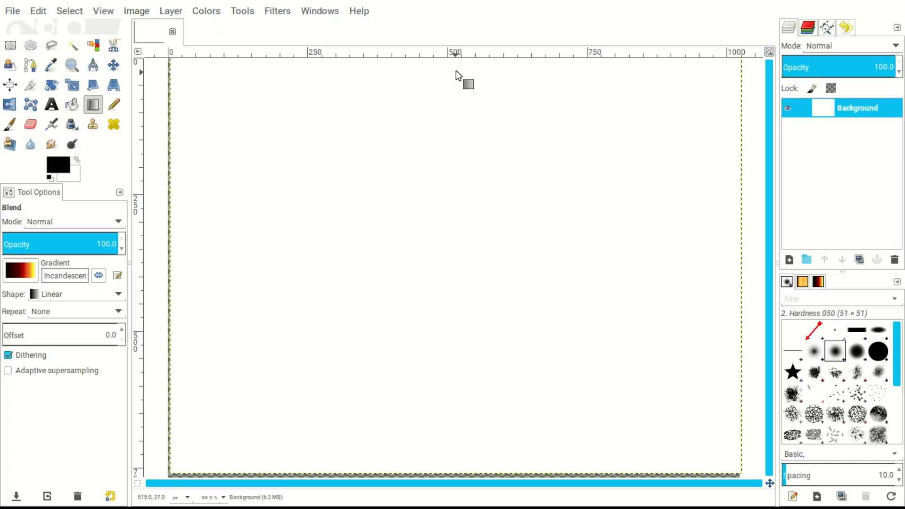
pyautogui.moveTo(445, 61); pyautogui.dragTo(454, 472)
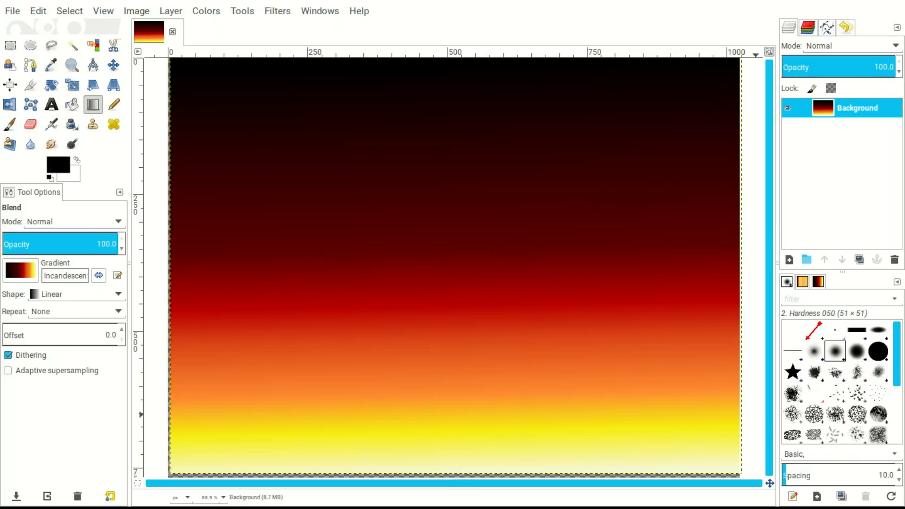
# Add a transparent layer and outline a triangular path left of the canvas centre, with its apex at about 362, 360 px.
pyautogui.click(794, 261)
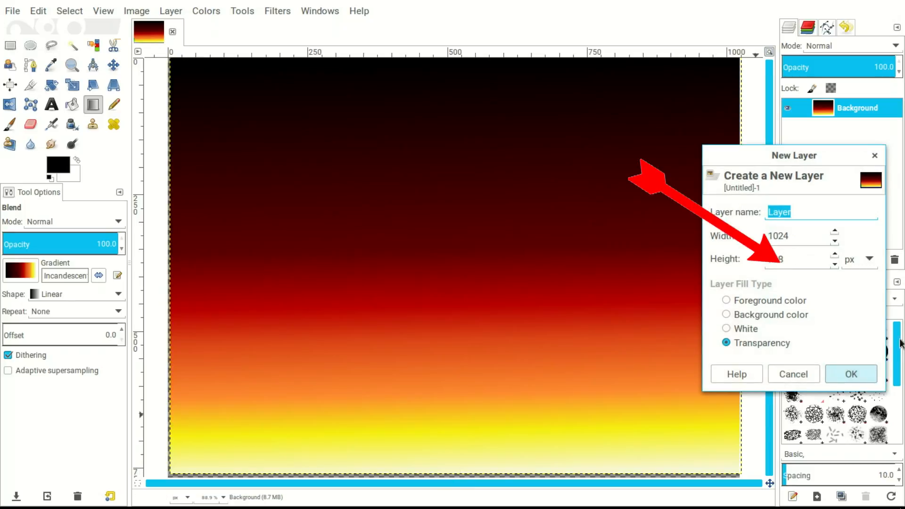
pyautogui.click(860, 369)
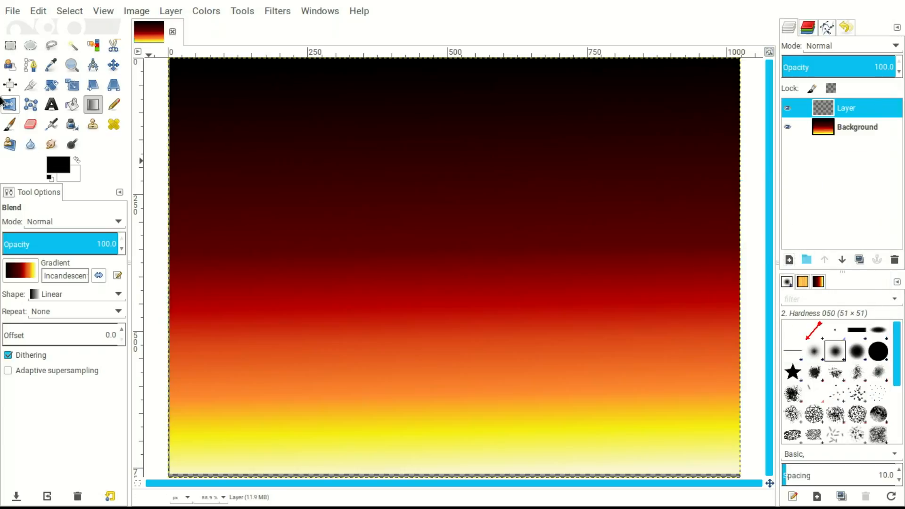
pyautogui.click(33, 66)
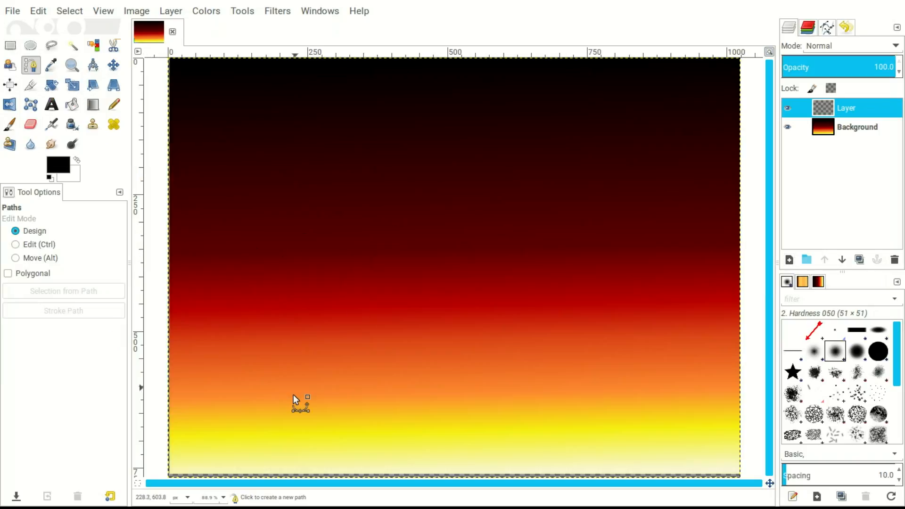
pyautogui.click(303, 365)
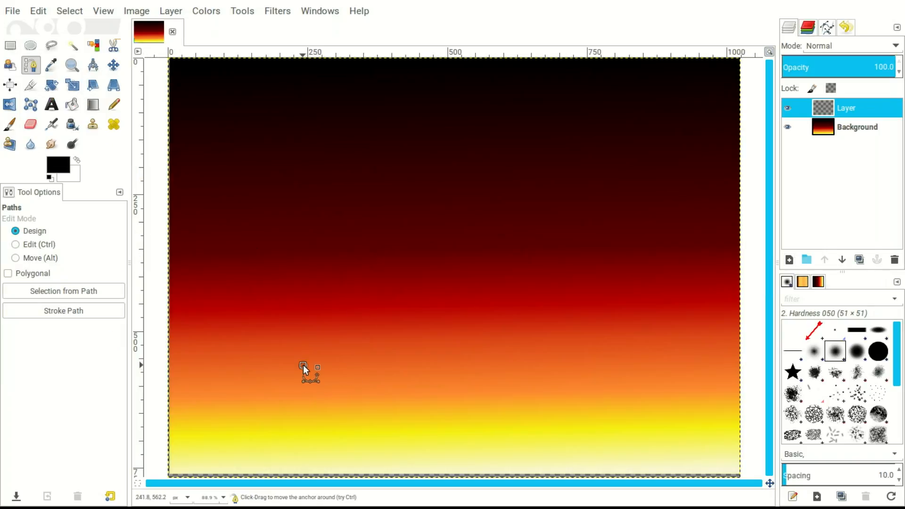
pyautogui.click(434, 366)
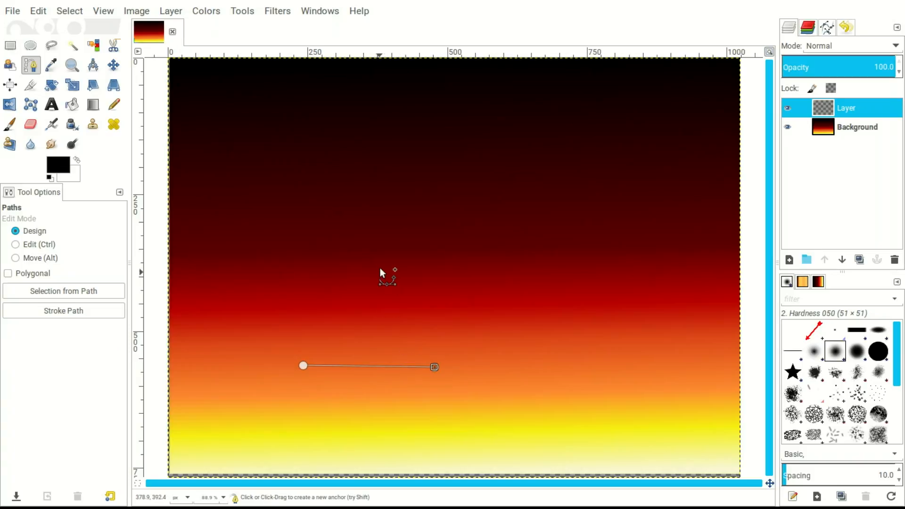
pyautogui.click(370, 255)
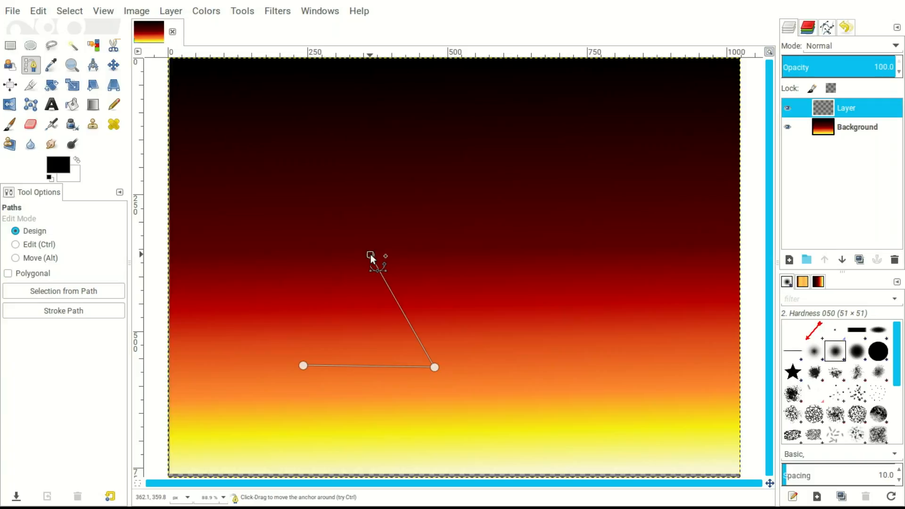
pyautogui.keyDown('ctrl'); pyautogui.click(307, 373); pyautogui.keyUp('ctrl')
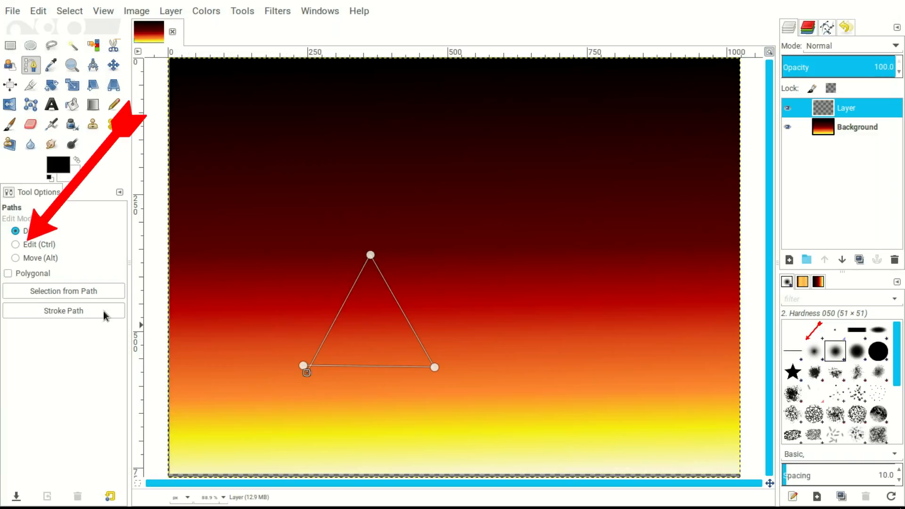
# Bend the triangle path's sides inward and its base into a wave in Edit mode, and create a selection from the path.
pyautogui.click(16, 245)
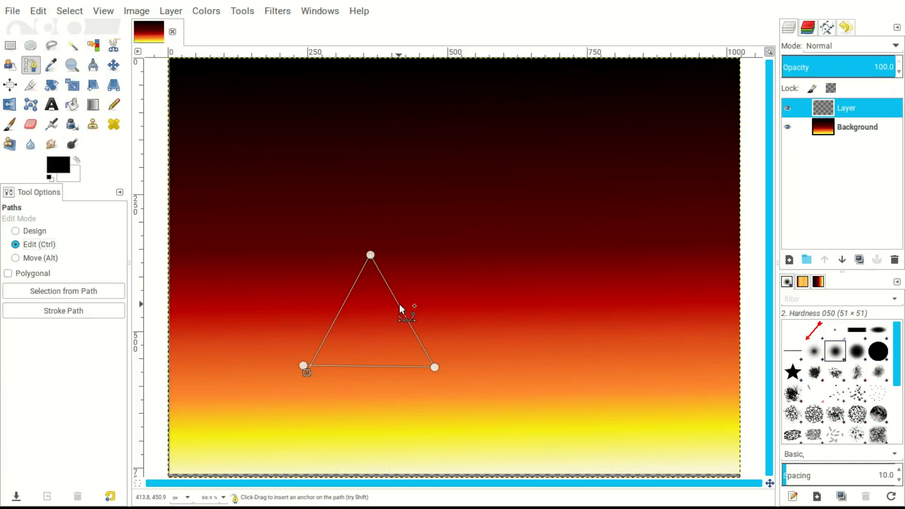
pyautogui.moveTo(398, 304); pyautogui.dragTo(392, 312)
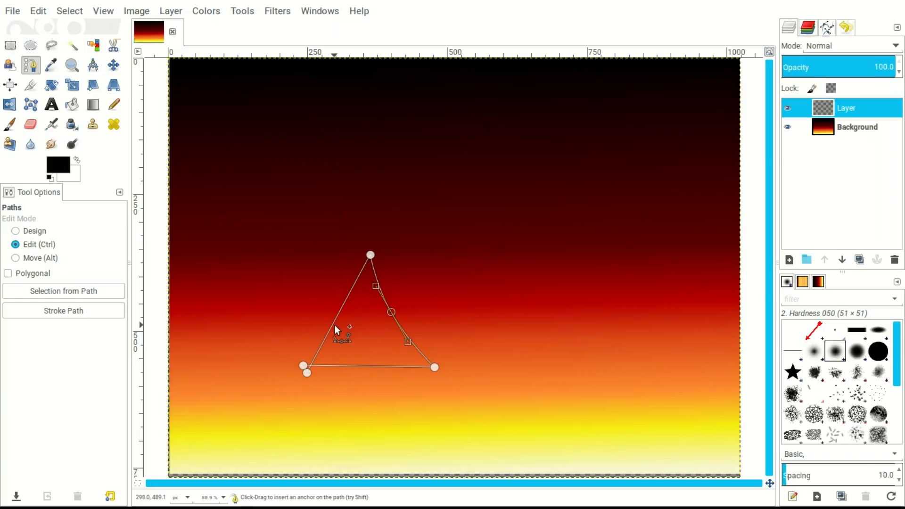
pyautogui.moveTo(330, 330); pyautogui.dragTo(337, 332)
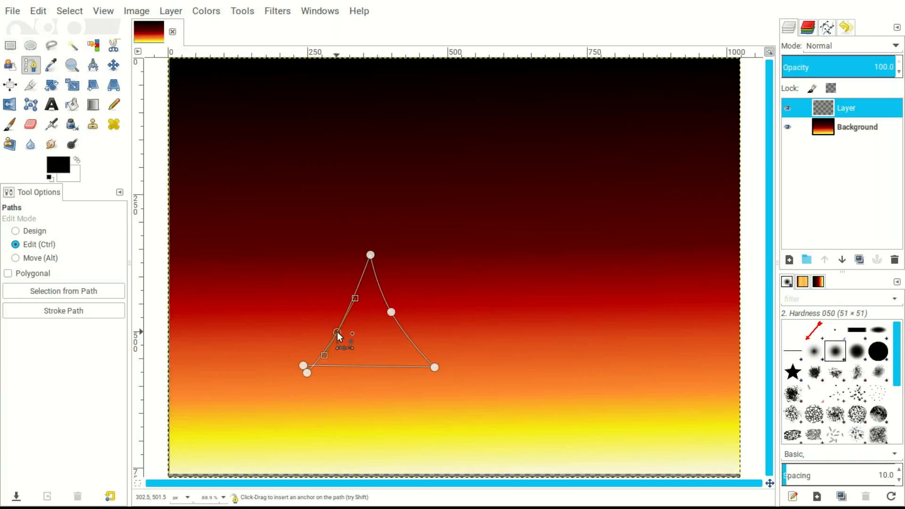
pyautogui.moveTo(344, 365); pyautogui.dragTo(395, 366)
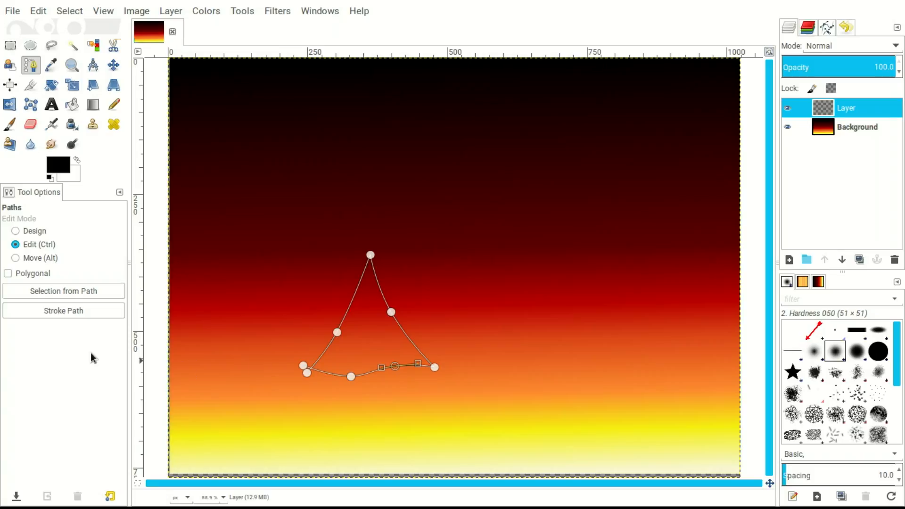
pyautogui.click(55, 290)
# Set the foreground colour to light green 86e565 and bucket-fill the whole triangular selection with it.
pyautogui.click(56, 168)
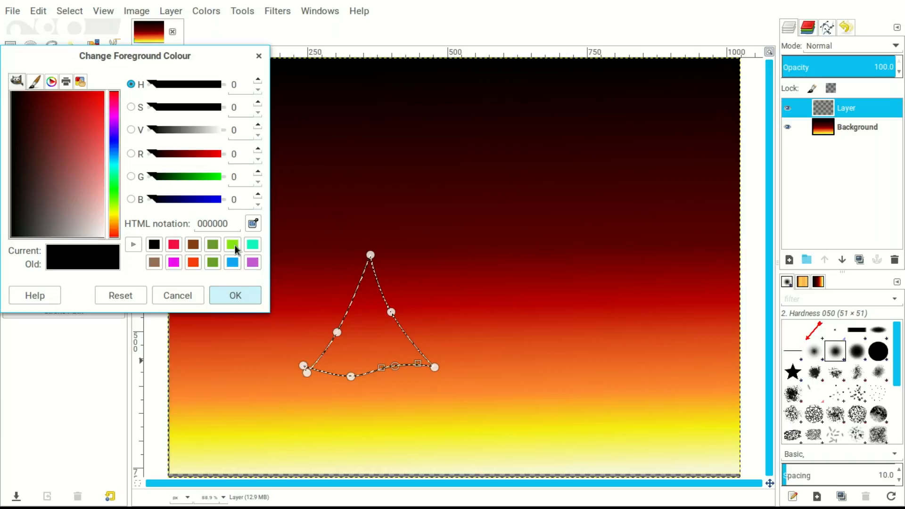
pyautogui.click(233, 244)
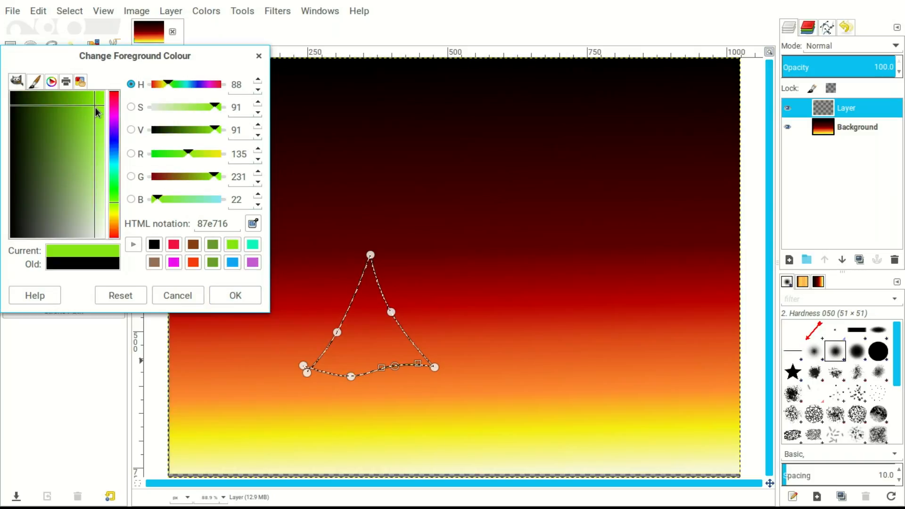
pyautogui.click(113, 196)
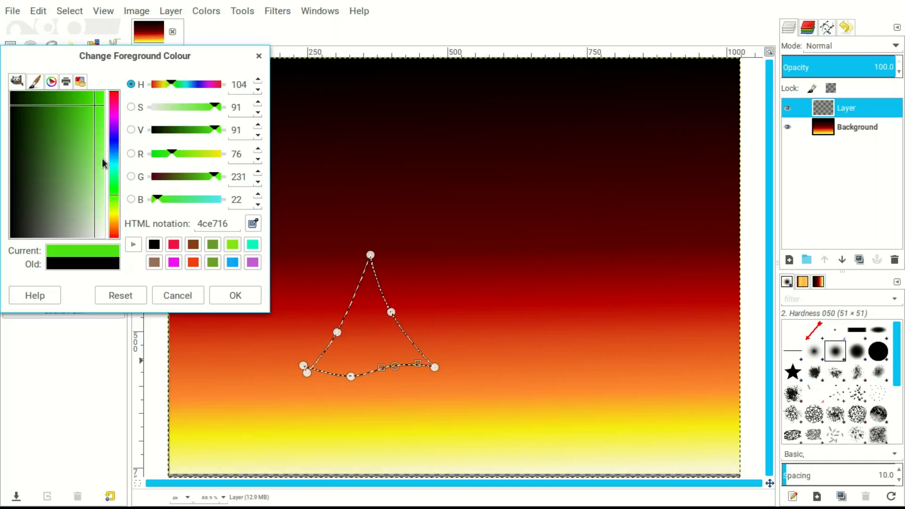
pyautogui.moveTo(93, 106); pyautogui.dragTo(94, 155)
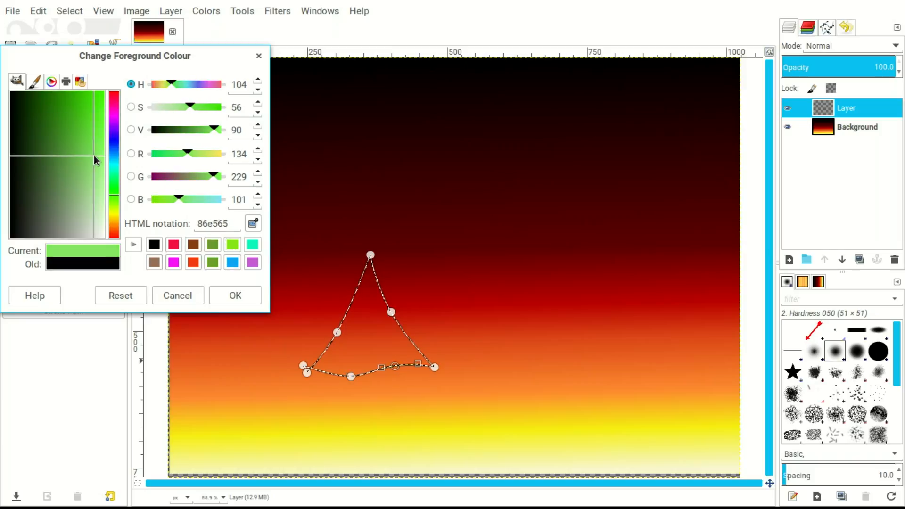
pyautogui.click(236, 295)
pyautogui.click(72, 106)
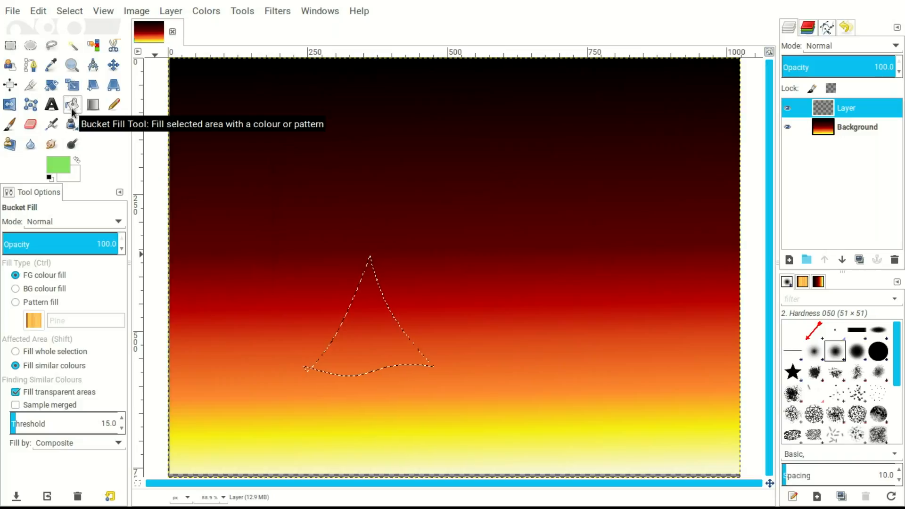
pyautogui.click(42, 352)
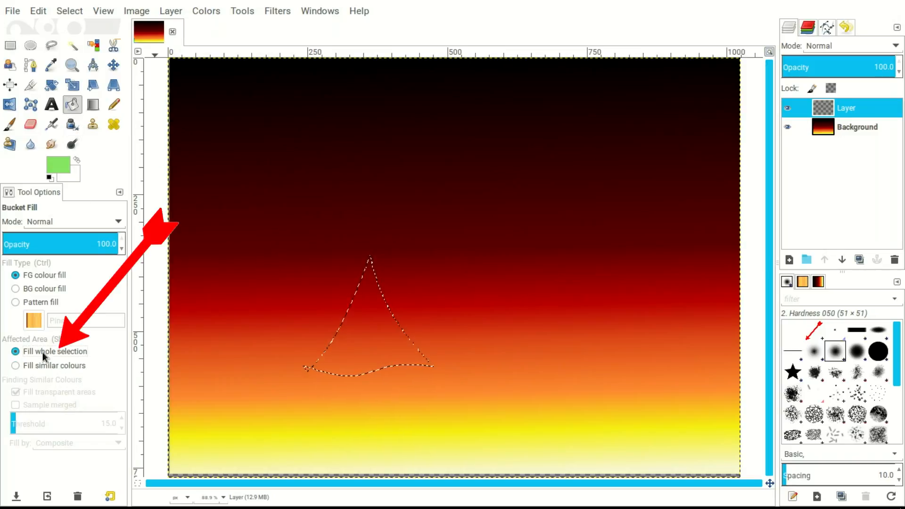
pyautogui.click(360, 334)
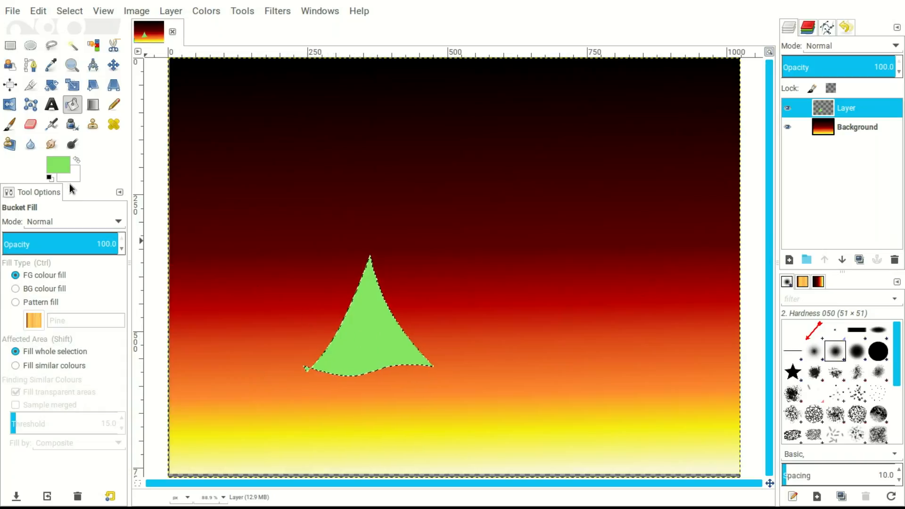
# Set the foreground colour to darker green 4e9b33 and stroke the triangle path with a 10 px solid line.
pyautogui.click(63, 168)
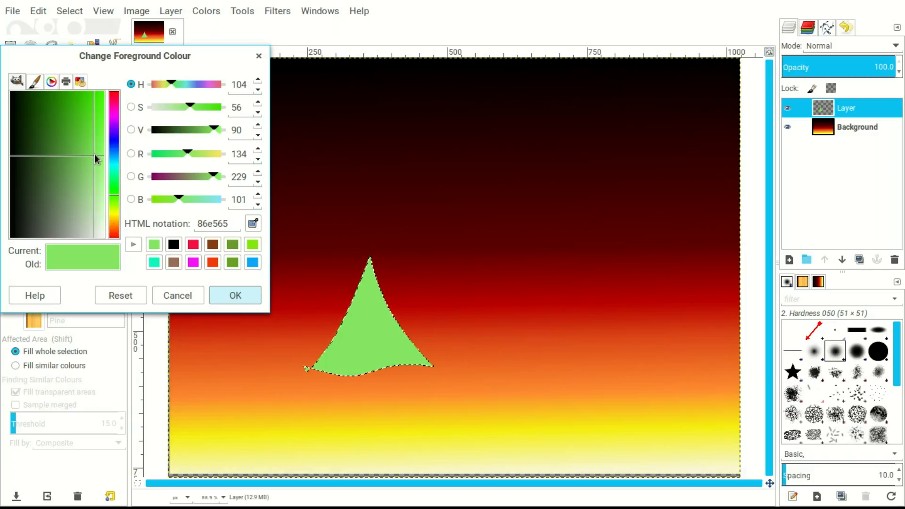
pyautogui.moveTo(93, 158); pyautogui.dragTo(67, 139)
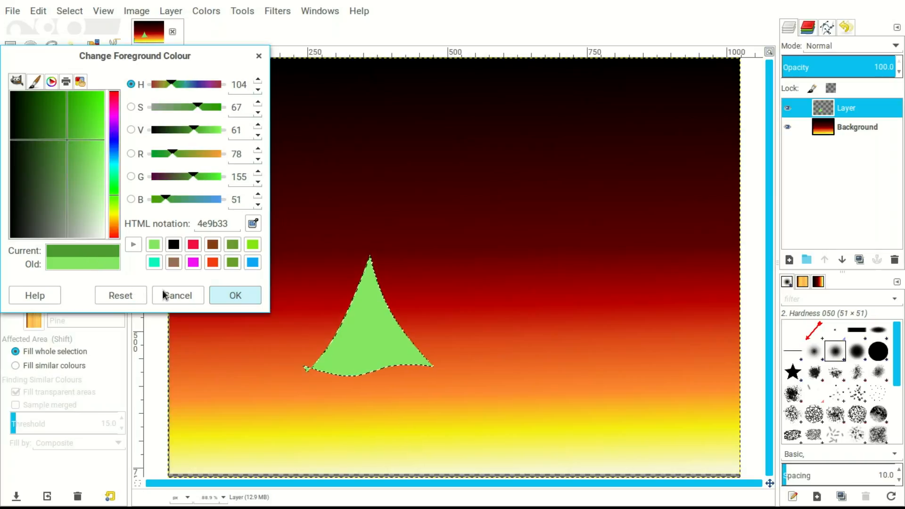
pyautogui.click(243, 294)
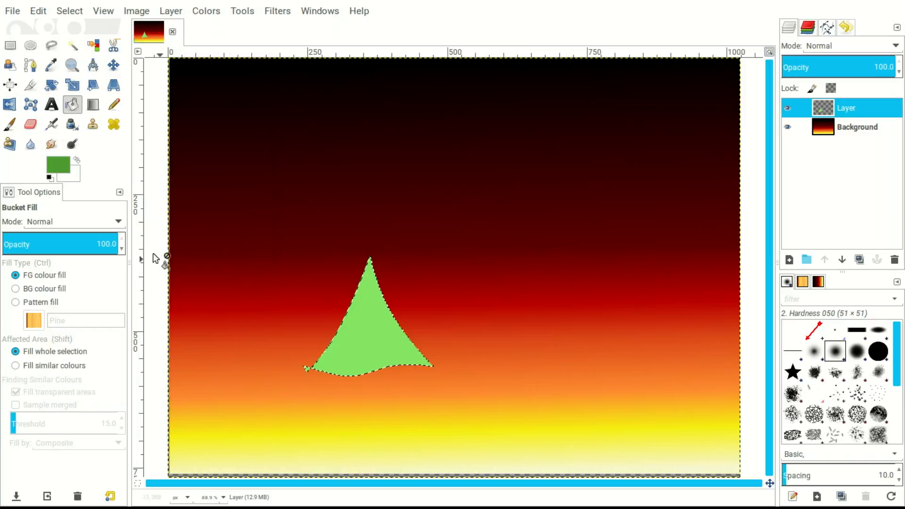
pyautogui.click(38, 11)
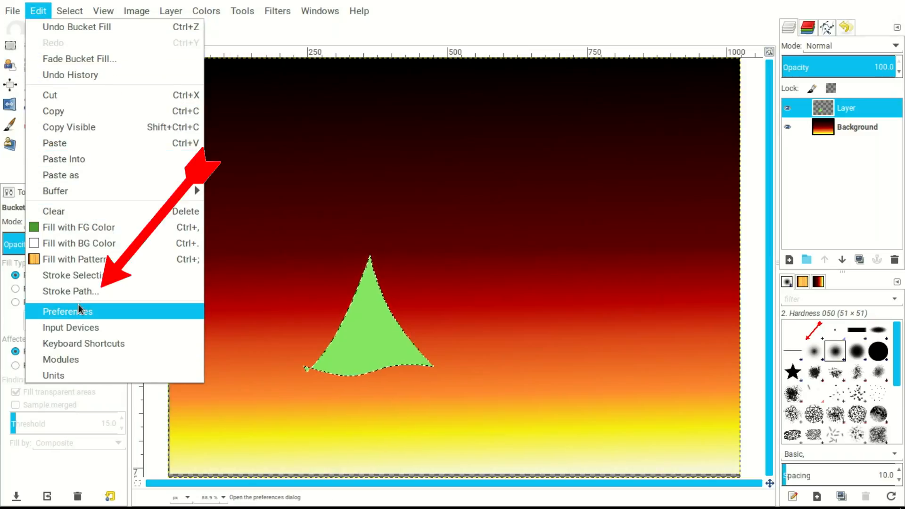
pyautogui.click(82, 293)
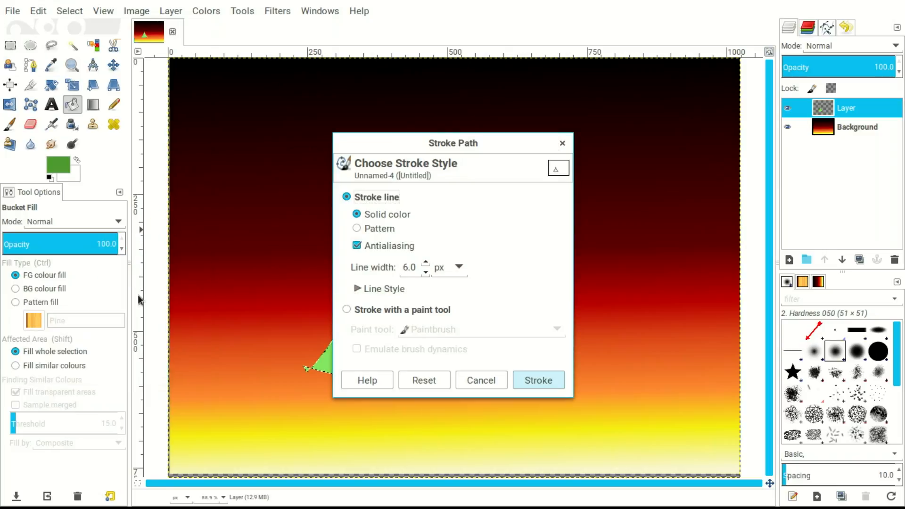
pyautogui.click(426, 262)
pyautogui.click(425, 262)
pyautogui.click(426, 262)
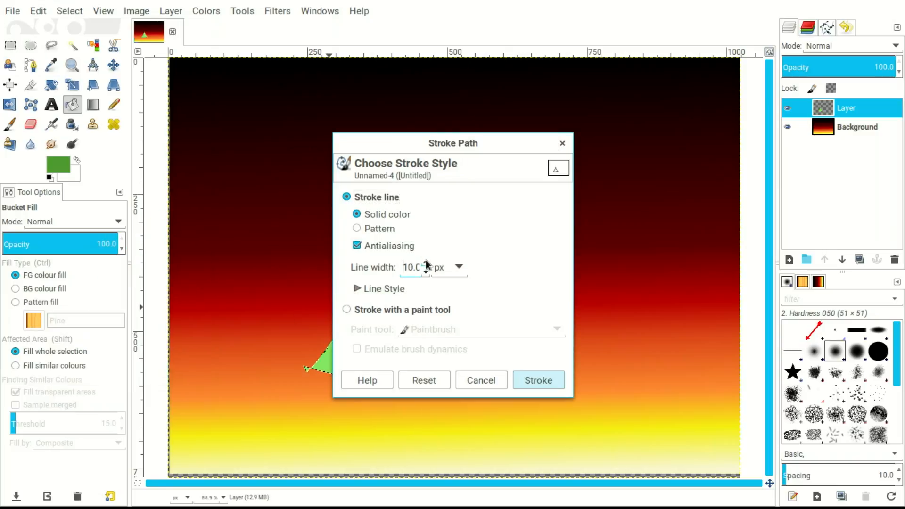
pyautogui.click(530, 377)
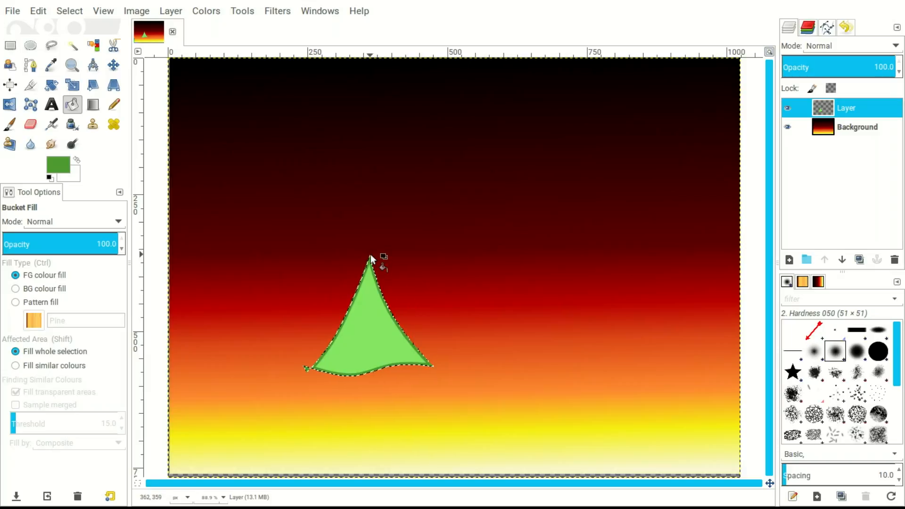
# Copy the selected green triangular shape to the clipboard and clear the selection.
pyautogui.click(38, 11)
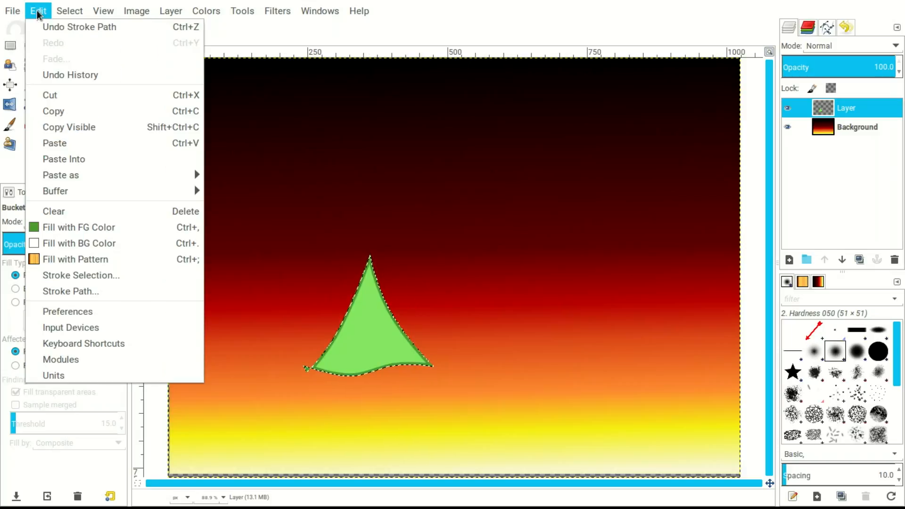
pyautogui.click(56, 111)
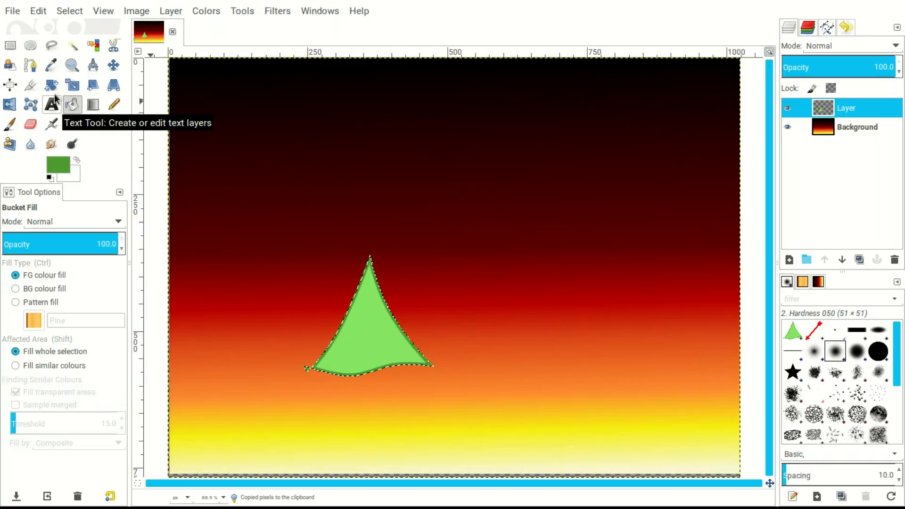
pyautogui.click(70, 12)
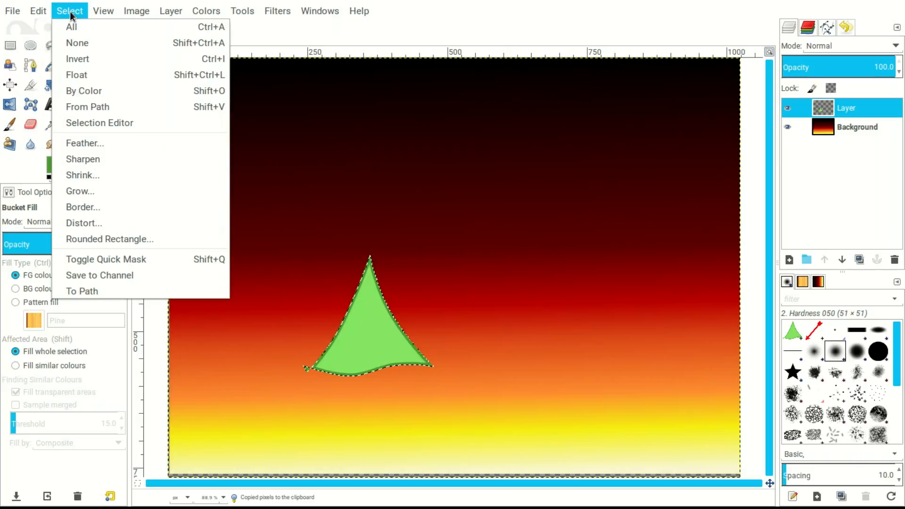
pyautogui.click(69, 43)
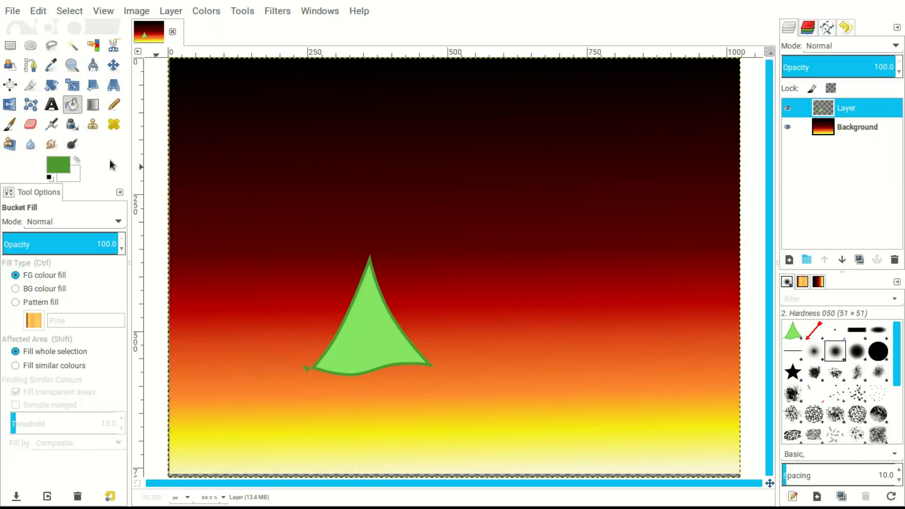
# Paint one stamp of the Clipboard brush at size 190.35 with the Paintbrush, overlapping the upper part of the green shape as a second tree tier.
pyautogui.click(11, 125)
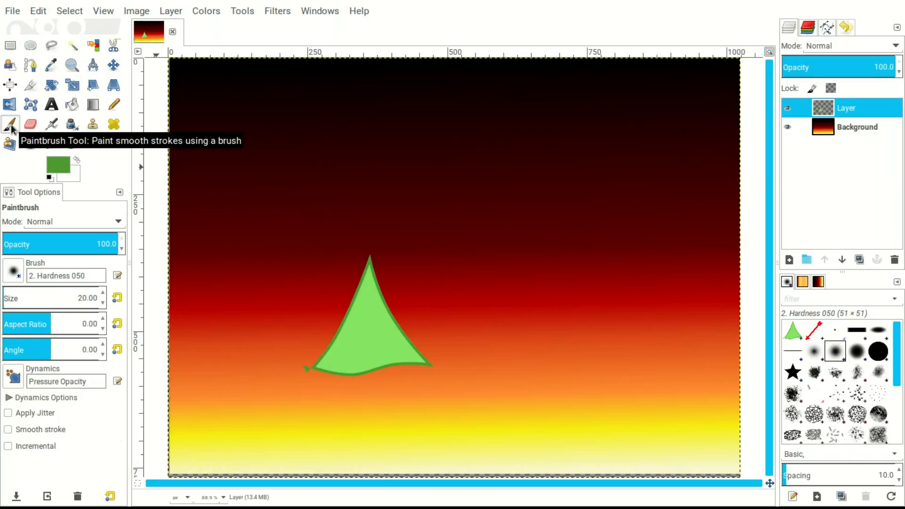
pyautogui.click(792, 333)
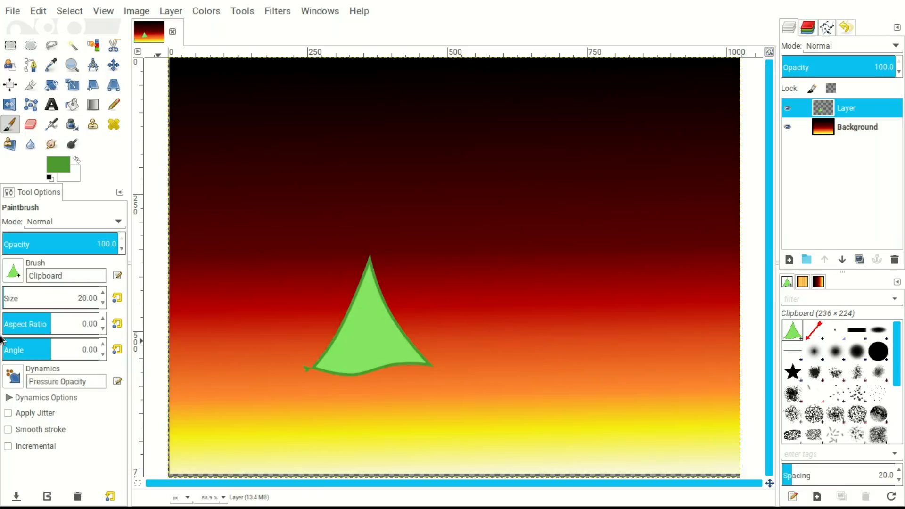
pyautogui.click(73, 297)
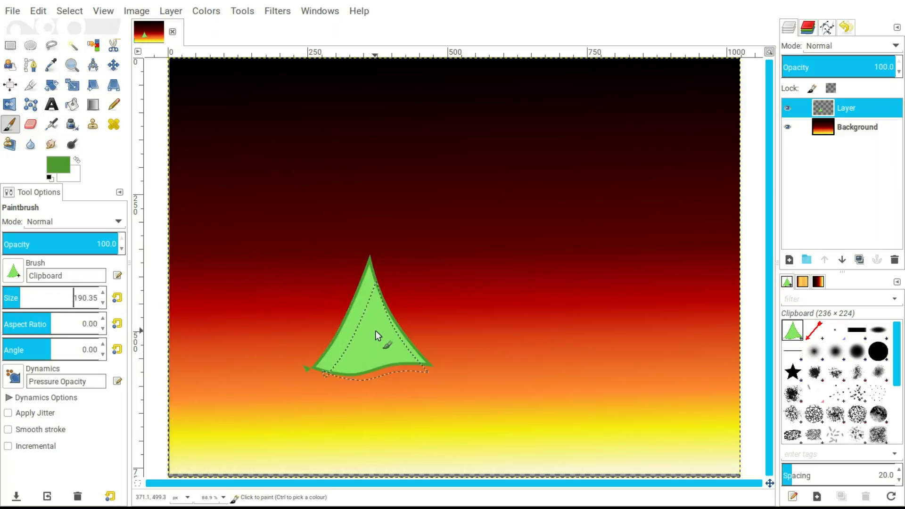
pyautogui.click(370, 287)
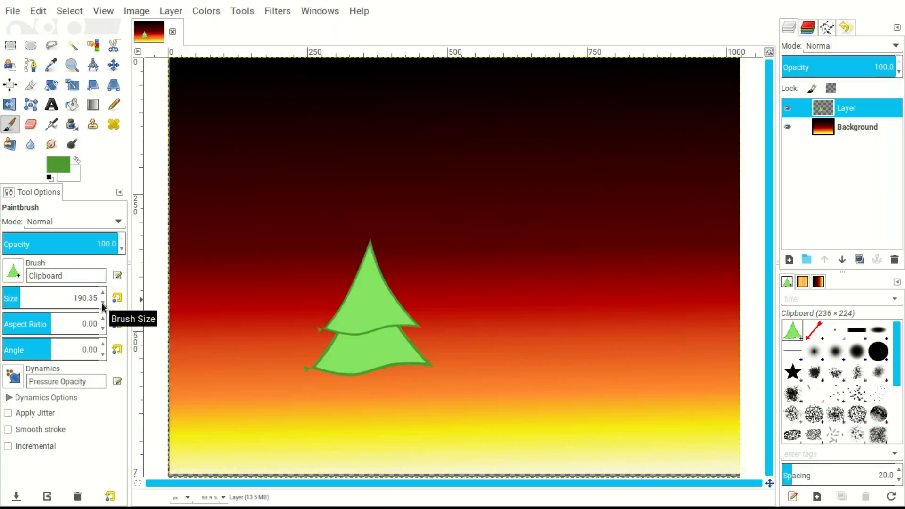
# Stamp two more tree tiers above the existing ones with the Clipboard brush, one at size 150.35 and the top one at size 89.35.
pyautogui.scroll(-20, 102, 306)
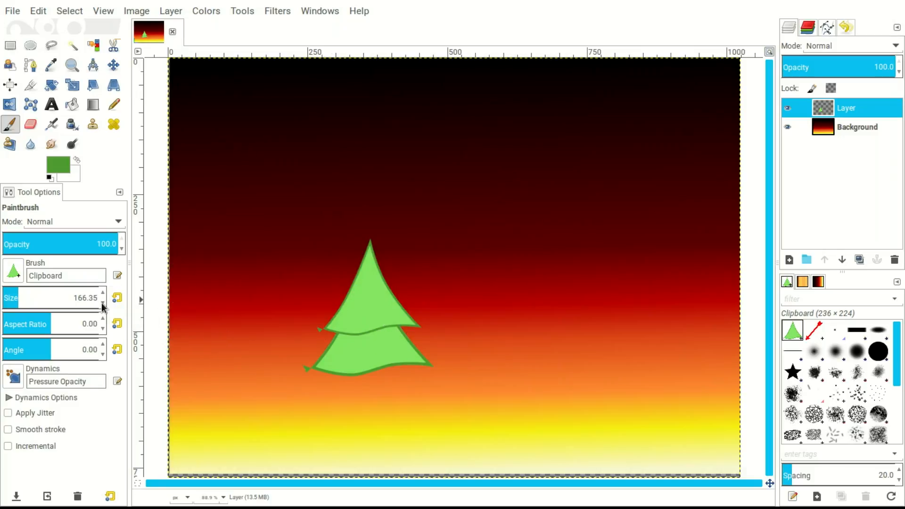
pyautogui.scroll(-14, 103, 306)
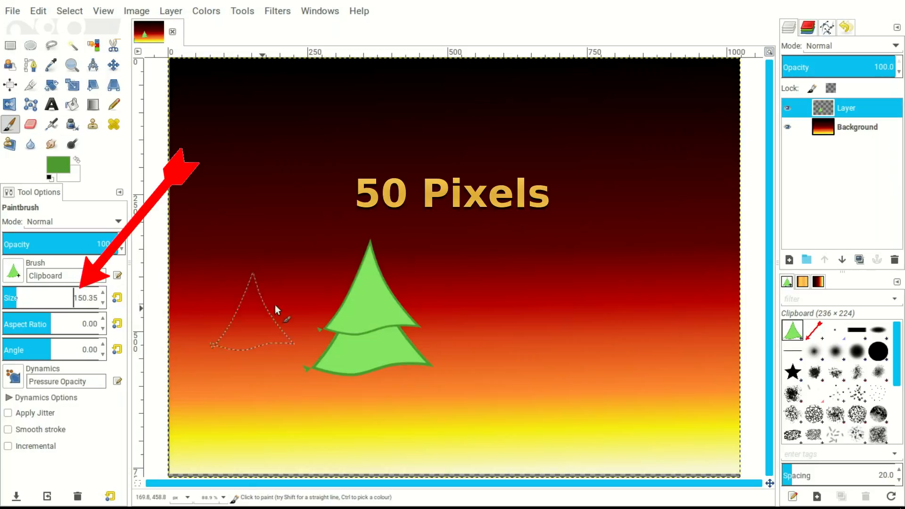
pyautogui.click(370, 263)
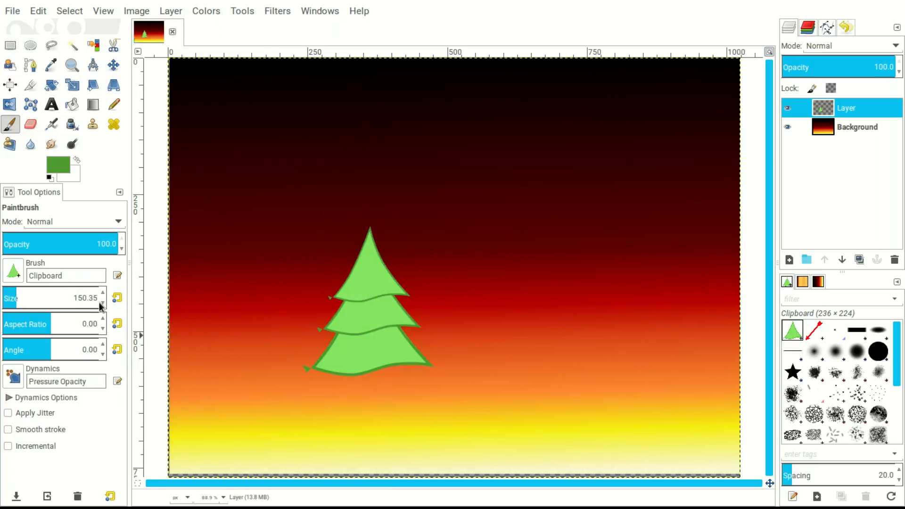
pyautogui.moveTo(101, 306); pyautogui.dragTo(101, 307)
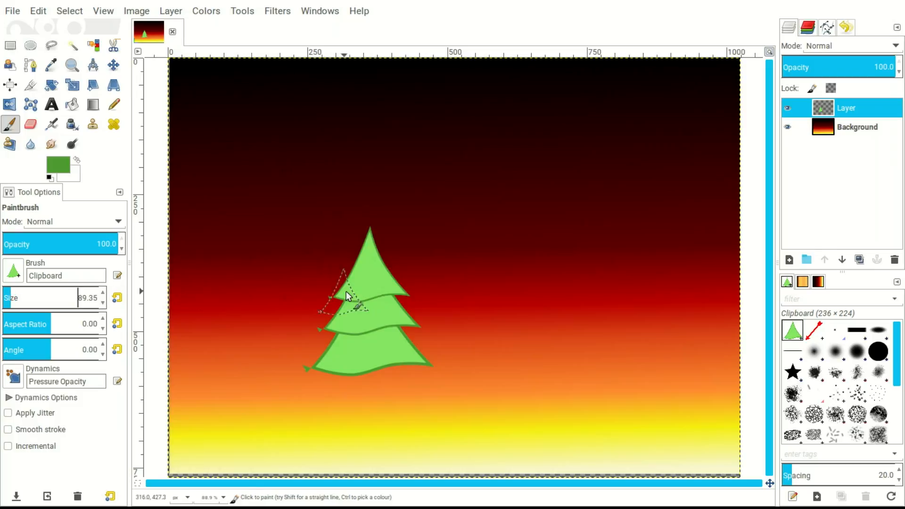
pyautogui.click(370, 243)
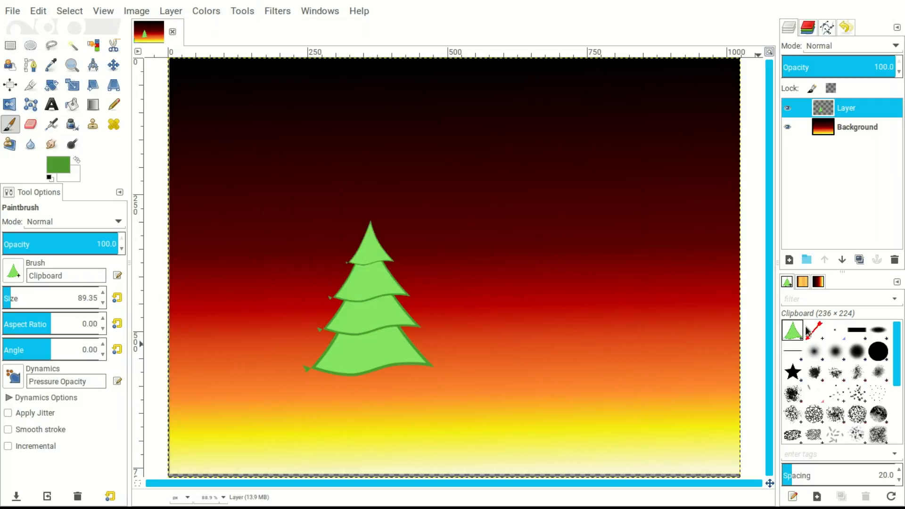
# Add a transparent 1024x768 layer and render a Distant_Sun Gradient Flare on it.
pyautogui.click(789, 260)
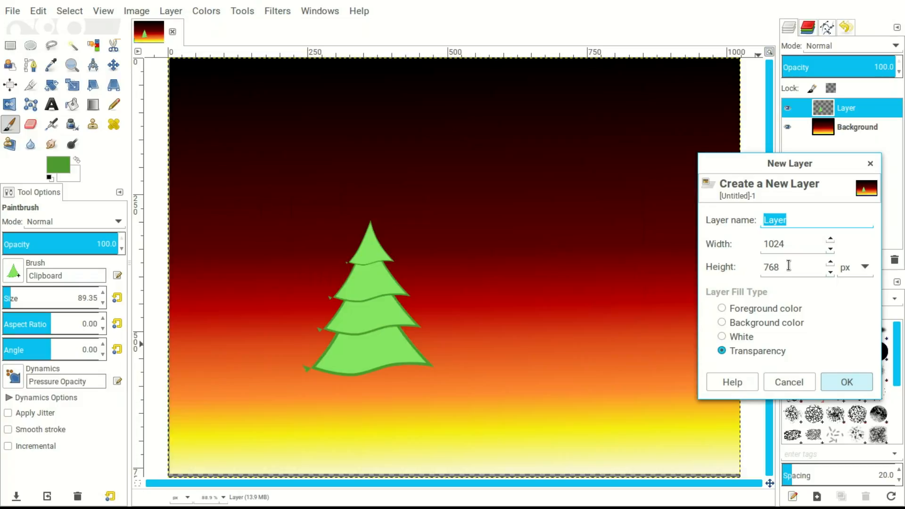
pyautogui.click(845, 383)
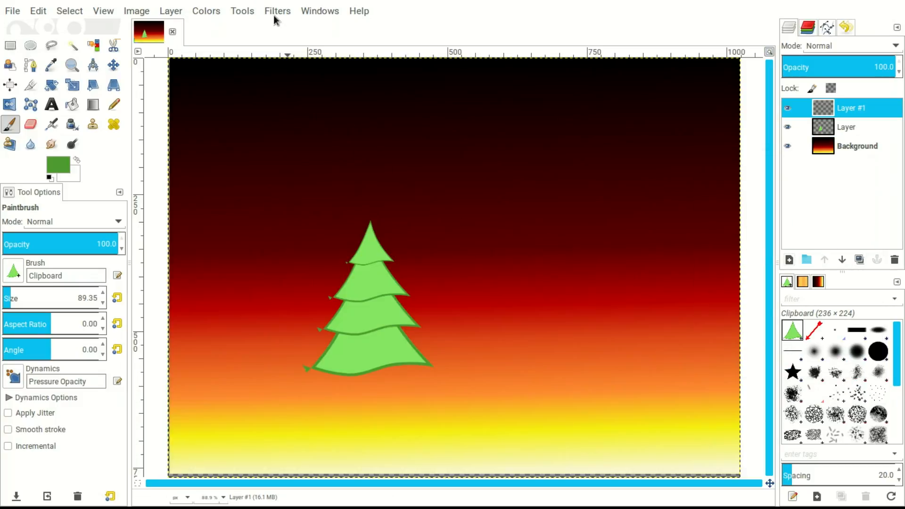
pyautogui.click(277, 11)
pyautogui.moveTo(285, 143)
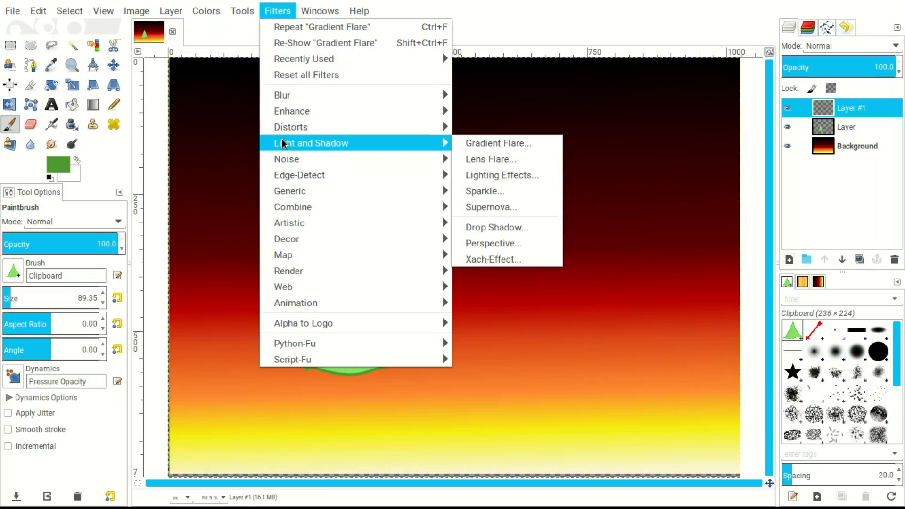
pyautogui.click(485, 148)
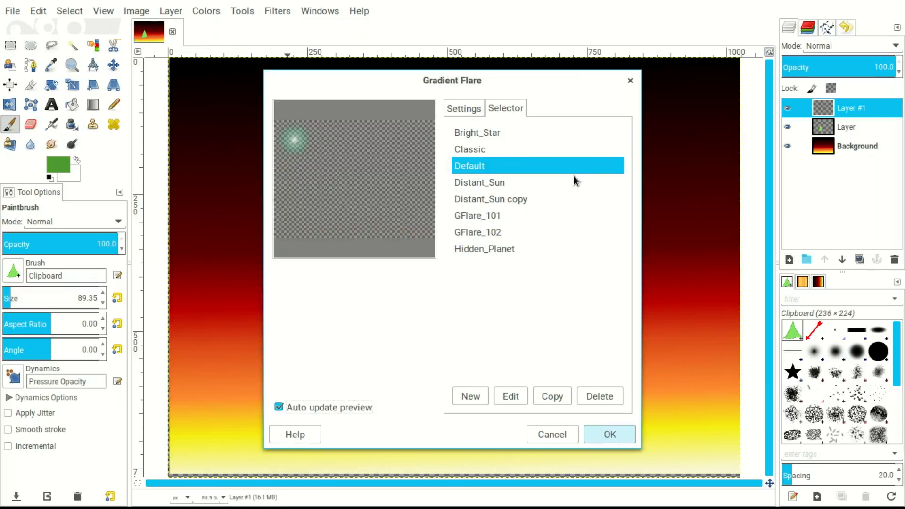
pyautogui.click(473, 182)
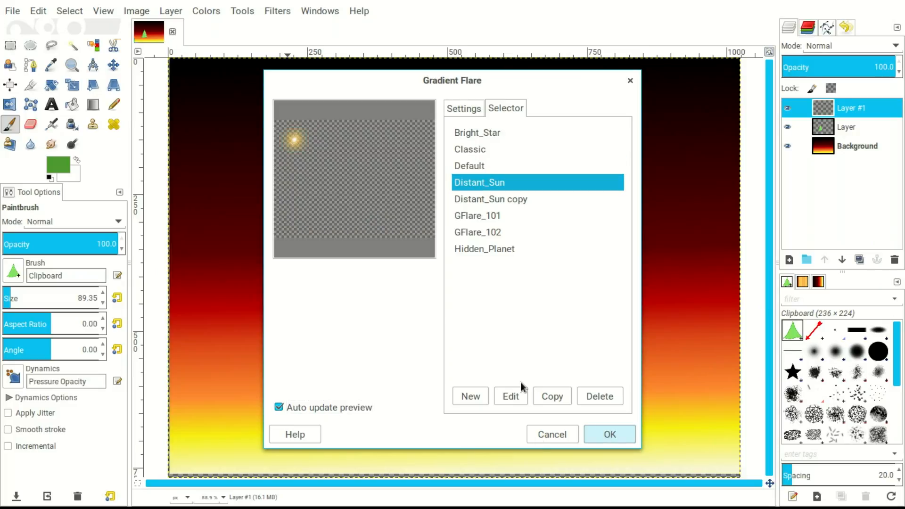
pyautogui.click(618, 439)
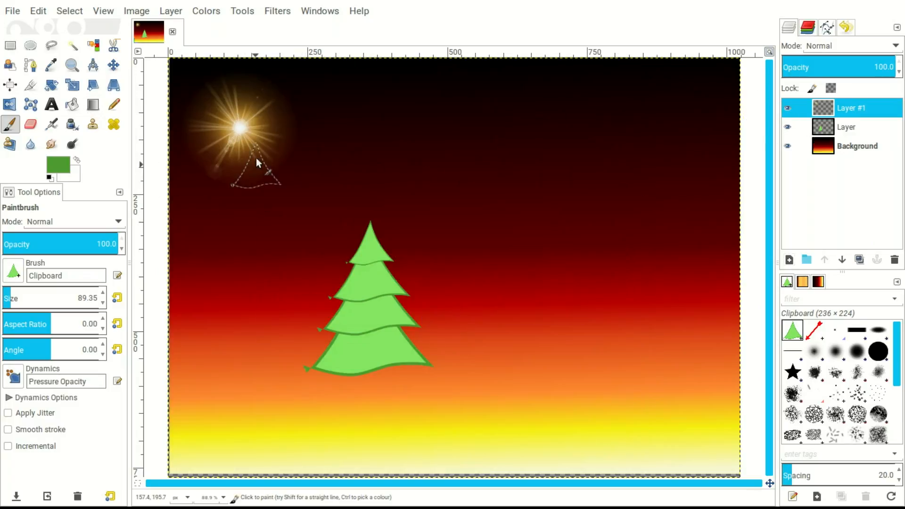
# Move the active flare layer so the star sits on the tree's tip, and merge it down into the tree layer.
pyautogui.click(116, 70)
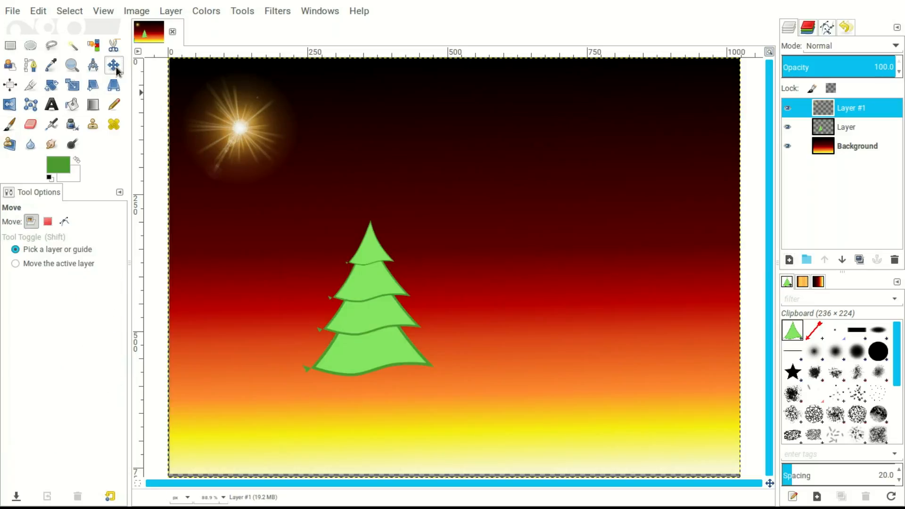
pyautogui.click(49, 264)
pyautogui.moveTo(235, 122); pyautogui.dragTo(367, 219)
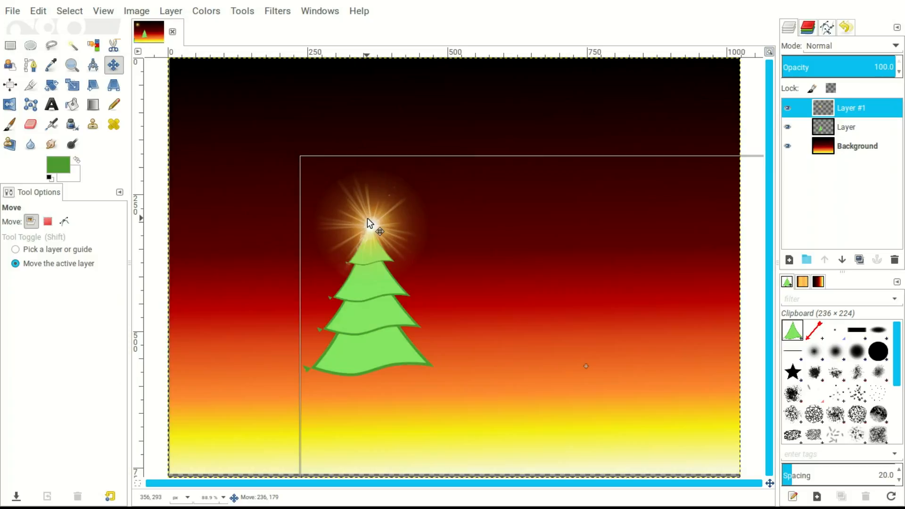
pyautogui.moveTo(367, 218); pyautogui.dragTo(369, 216)
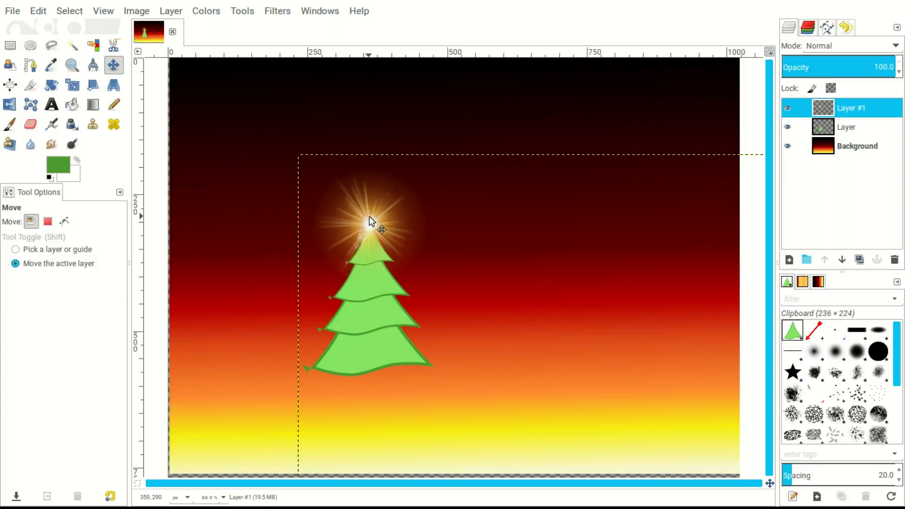
pyautogui.rightClick(824, 109)
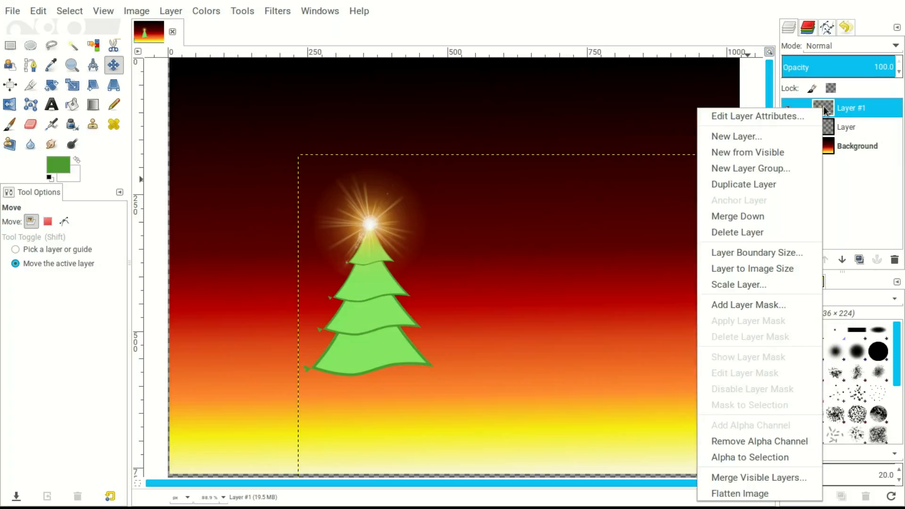
pyautogui.click(790, 217)
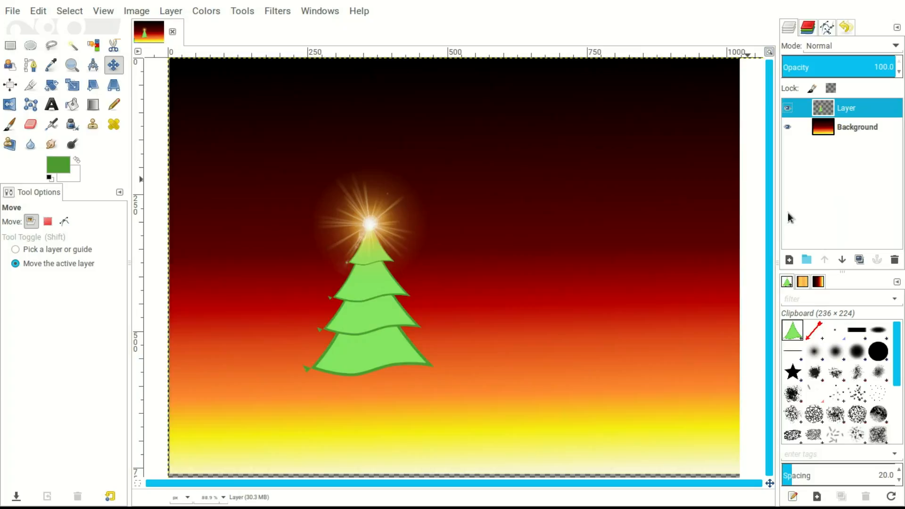
# Add a transparent 1024x768 layer and outline a narrow trapezoid trunk about 50 px high at the tree's base with Free Select.
pyautogui.click(789, 259)
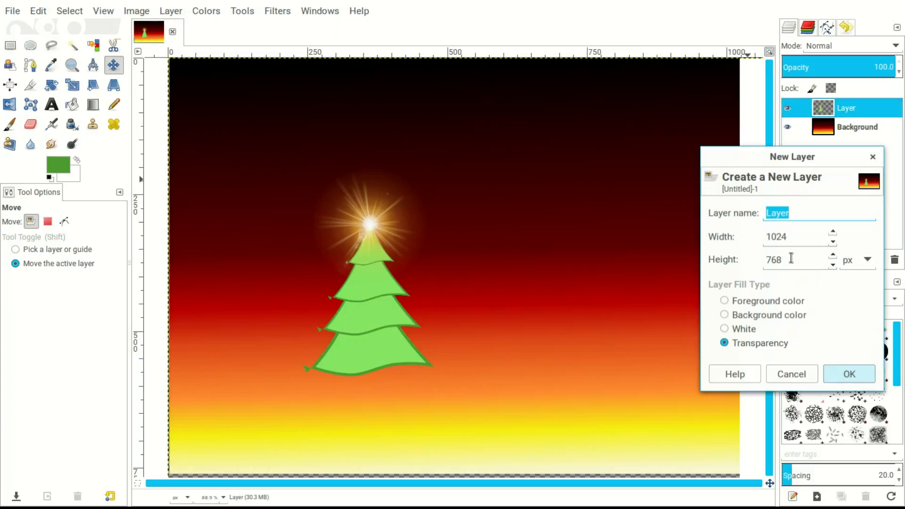
pyautogui.click(848, 376)
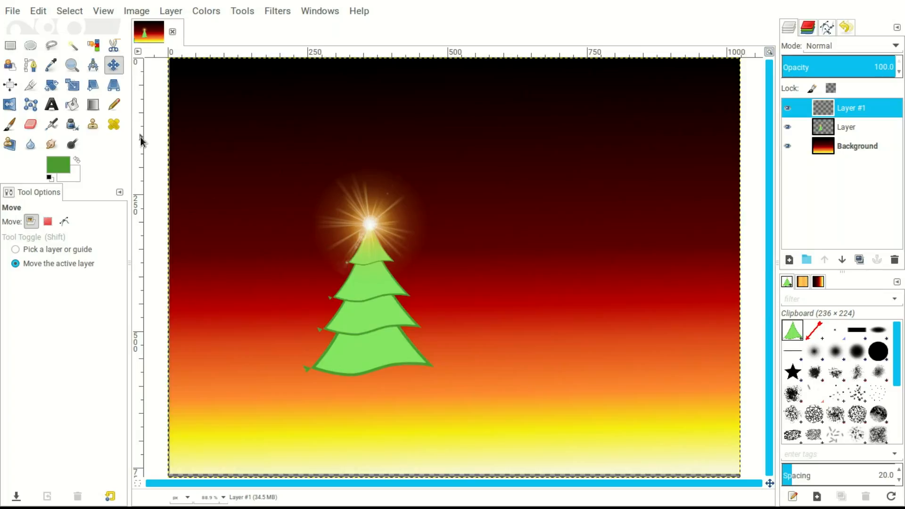
pyautogui.click(51, 45)
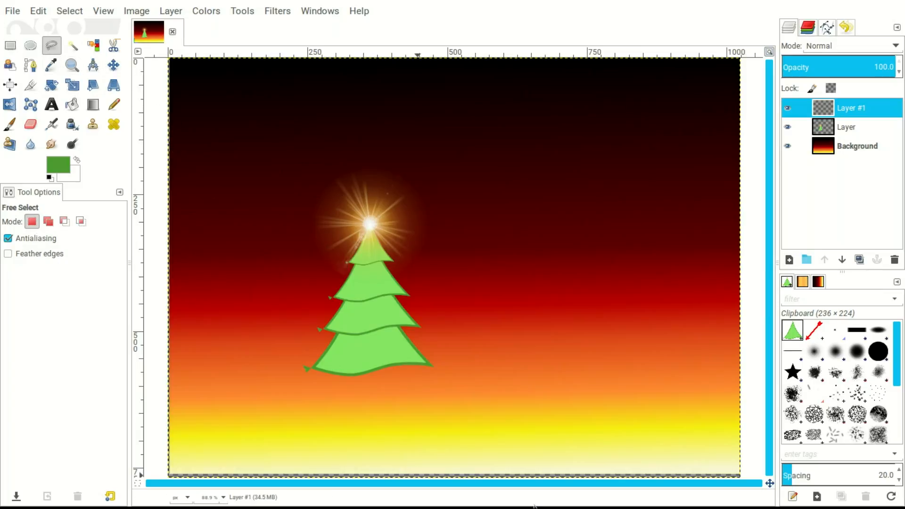
pyautogui.click(364, 362)
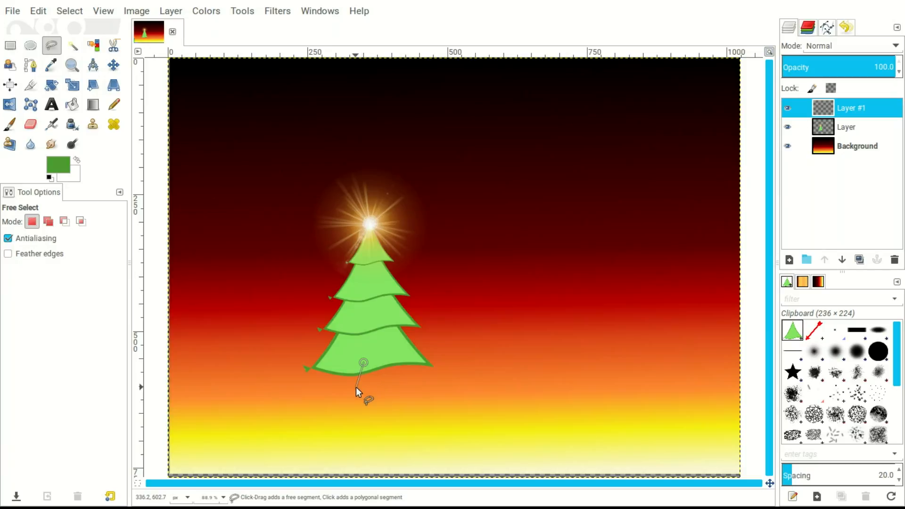
pyautogui.click(375, 389)
pyautogui.click(372, 360)
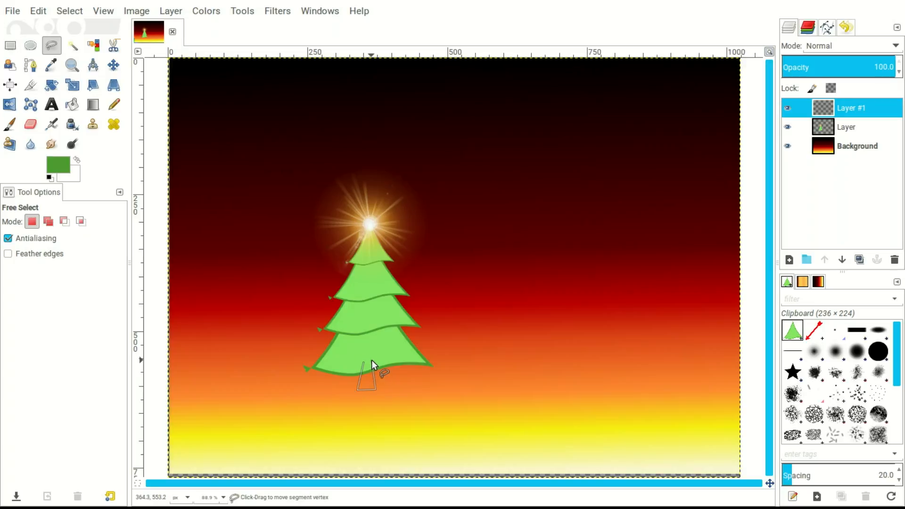
pyautogui.click(365, 363)
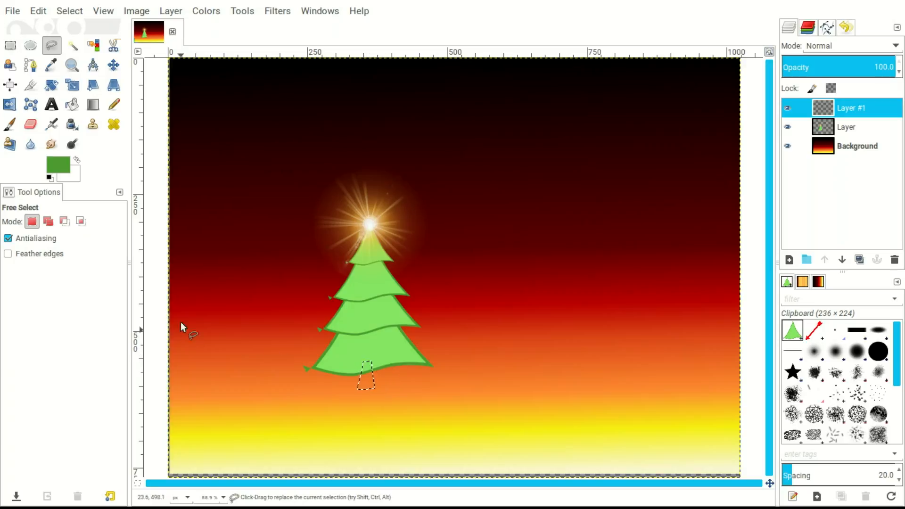
# Set the foreground colour to brown 9b4f33 and bucket-fill the whole trunk selection with it.
pyautogui.click(64, 168)
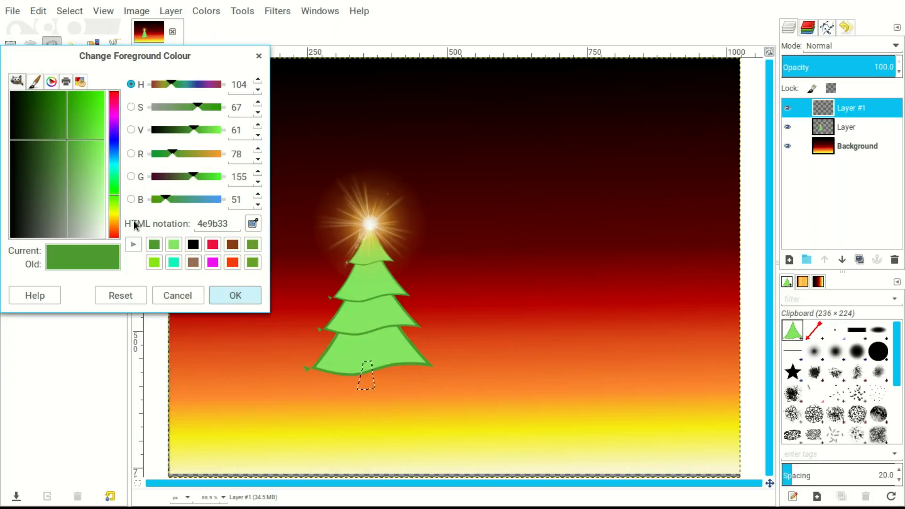
pyautogui.click(153, 85)
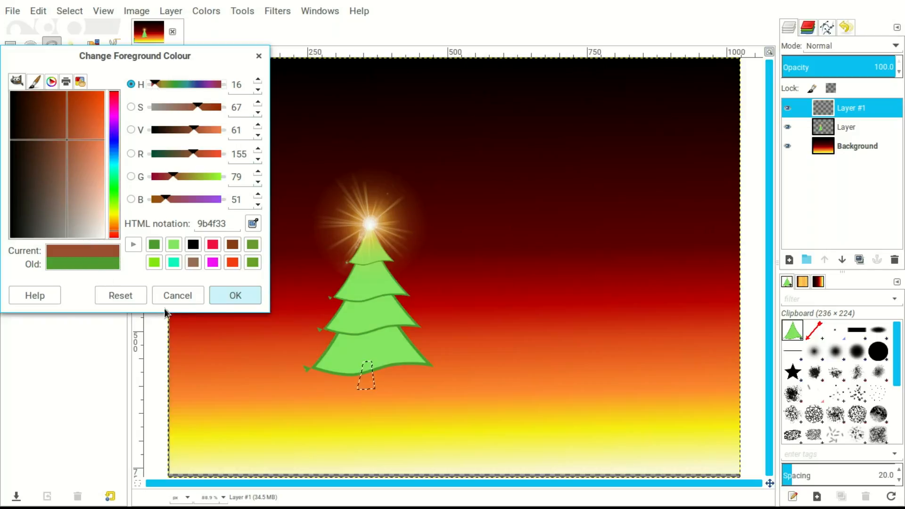
pyautogui.click(237, 294)
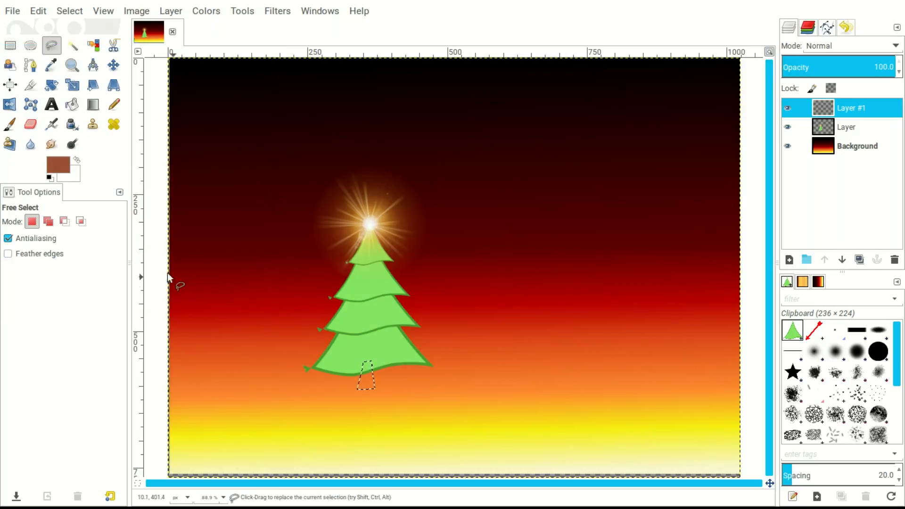
pyautogui.click(72, 105)
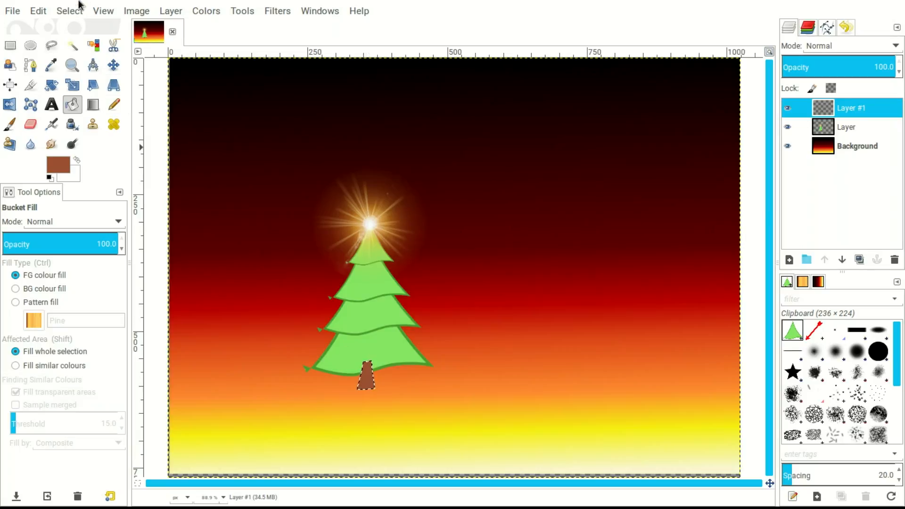
# Clear the selection and lower the trunk layer beneath the tree layer.
pyautogui.click(69, 12)
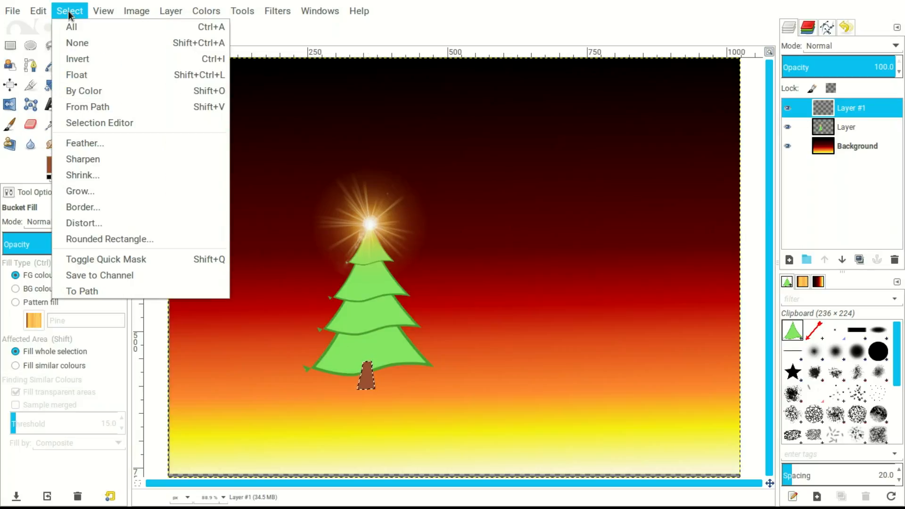
pyautogui.click(88, 43)
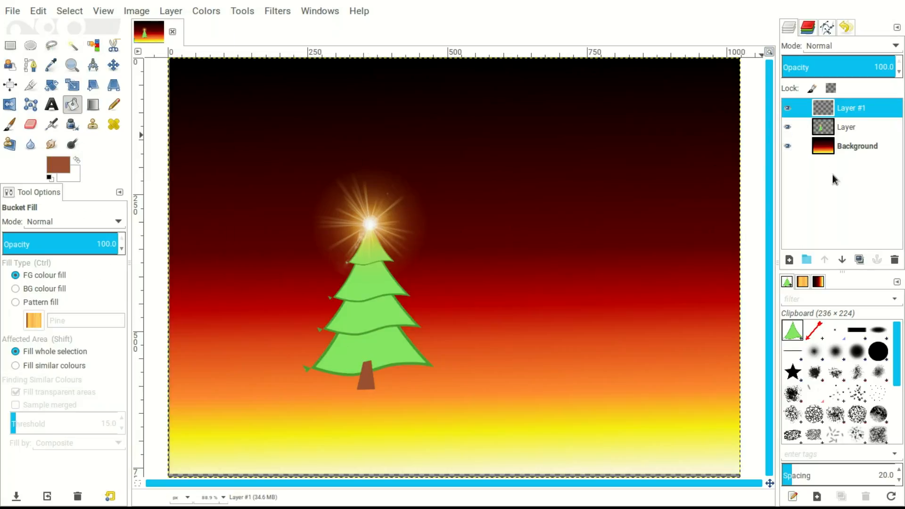
pyautogui.click(843, 258)
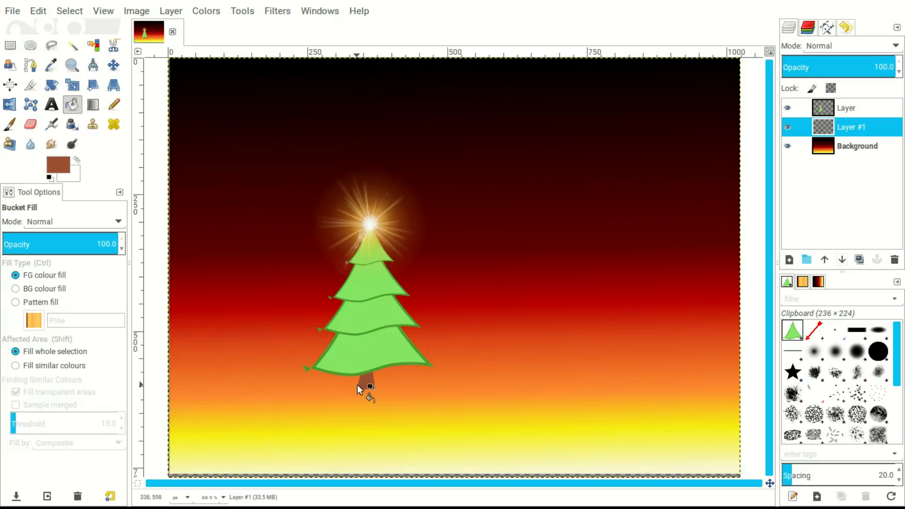
# Draw a gently S-curved open path about 440 px wide just below the trunk as a ground line.
pyautogui.click(32, 71)
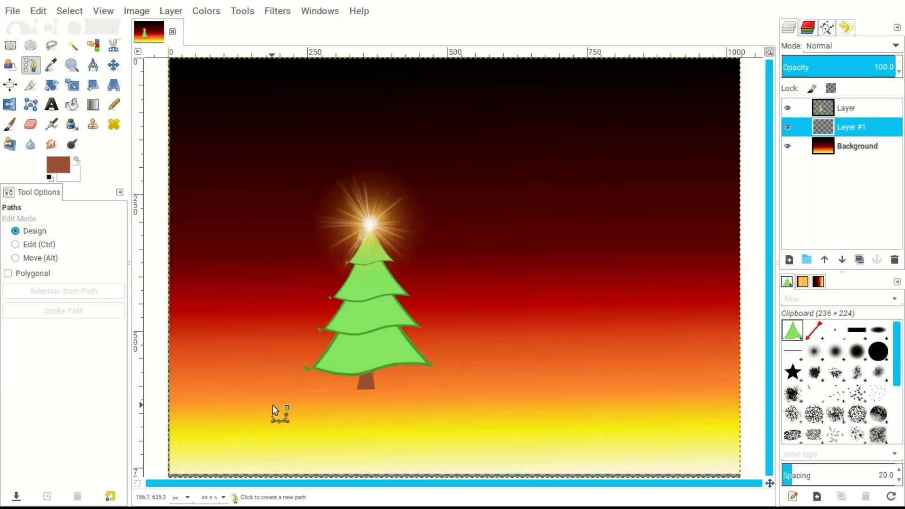
pyautogui.click(262, 397)
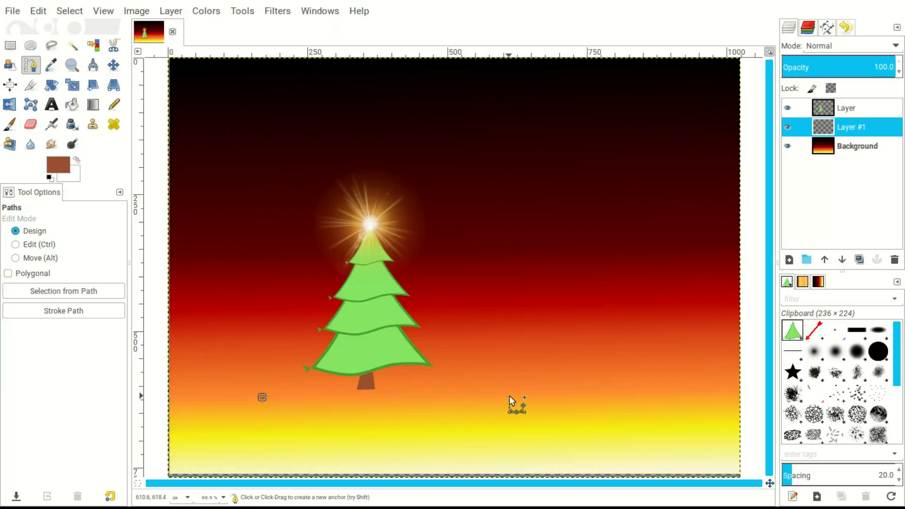
pyautogui.click(510, 395)
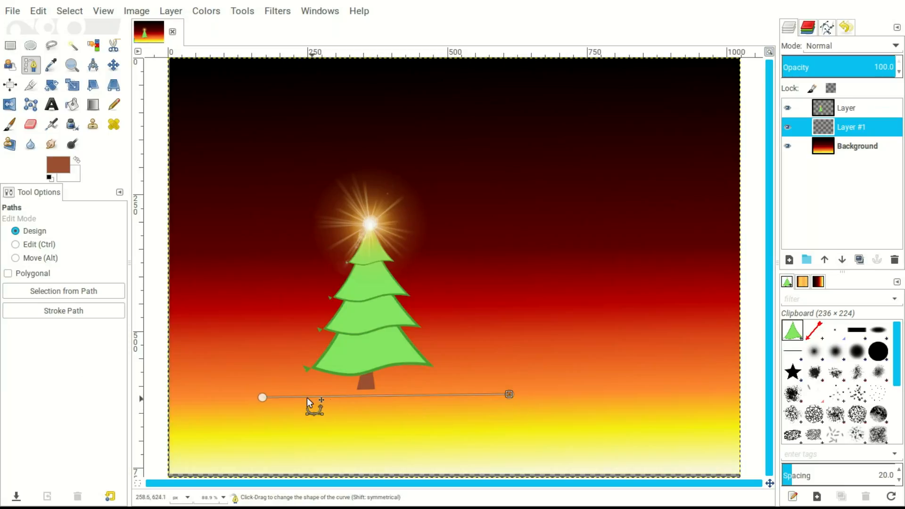
pyautogui.moveTo(315, 395); pyautogui.dragTo(320, 412)
pyautogui.moveTo(440, 403); pyautogui.dragTo(437, 390)
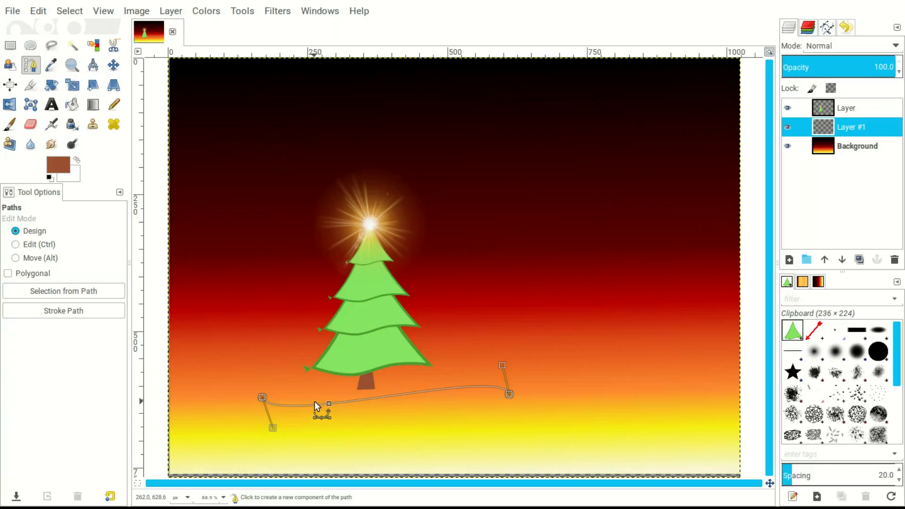
pyautogui.moveTo(273, 428); pyautogui.dragTo(283, 439)
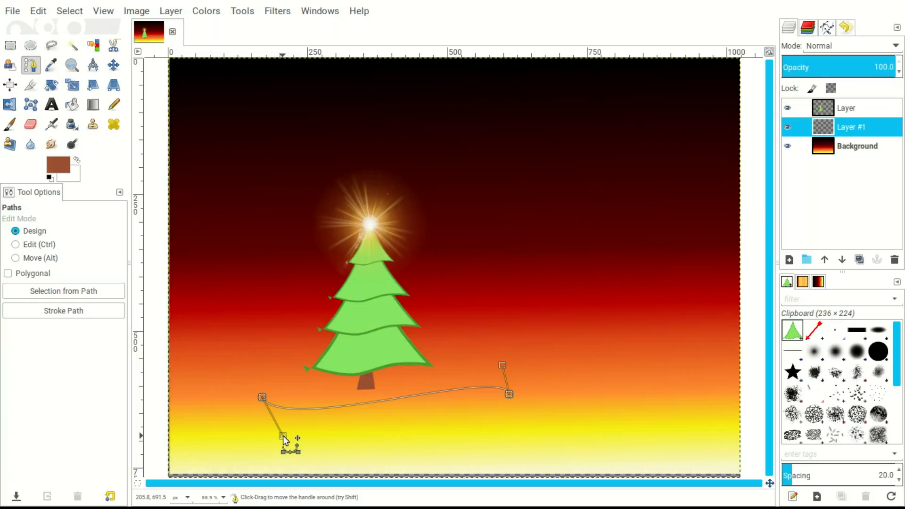
# Stroke the ground path with a solid brown line 5 px wide.
pyautogui.click(67, 311)
pyautogui.click(94, 332)
pyautogui.click(94, 332)
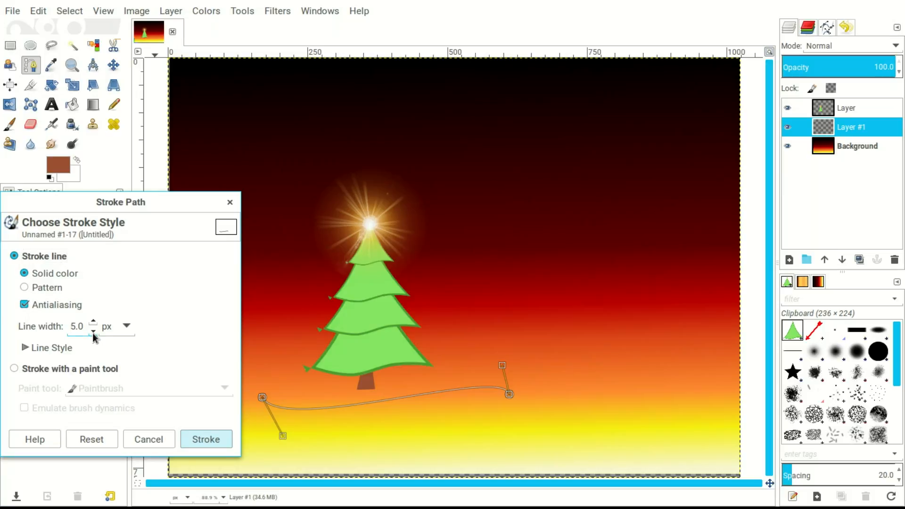
pyautogui.click(203, 438)
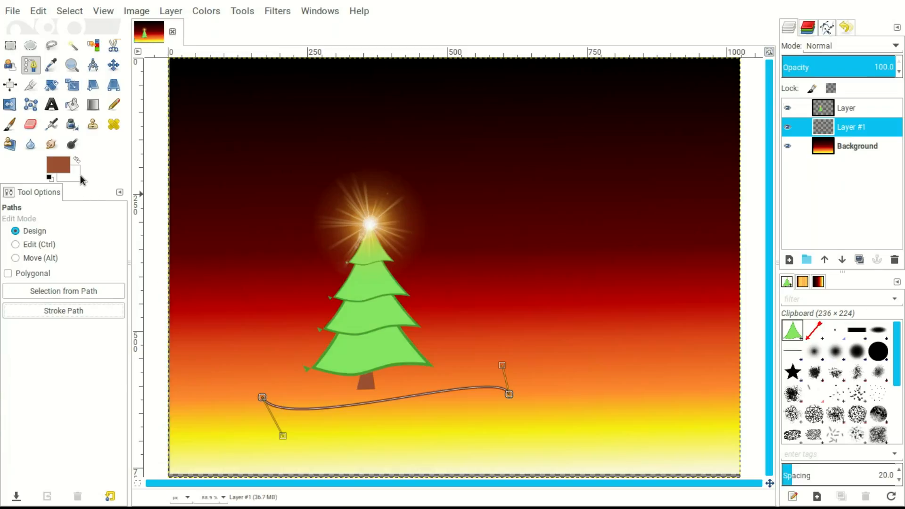
# Switch to the Paintbrush and merge the tree layer down into the trunk and ground layer.
pyautogui.press('p')
pyautogui.rightClick(832, 115)
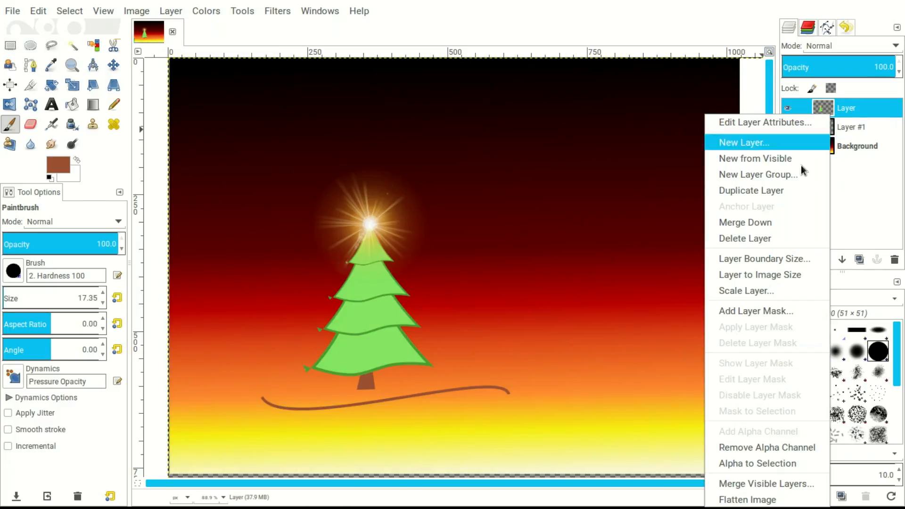
pyautogui.click(779, 224)
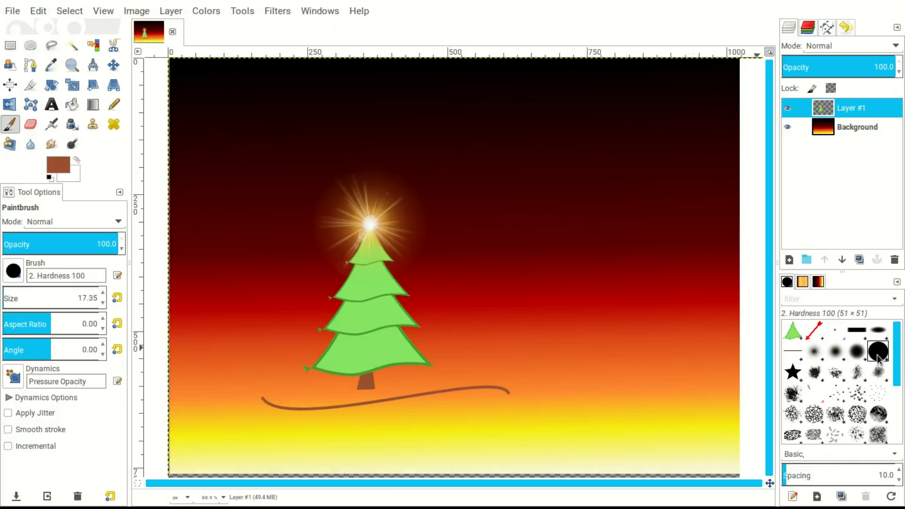
# Dab four purple c15bd0 baubles onto the tree tiers with the 2. Hardness 100 brush at size 15.35.
pyautogui.click(101, 304)
pyautogui.click(59, 166)
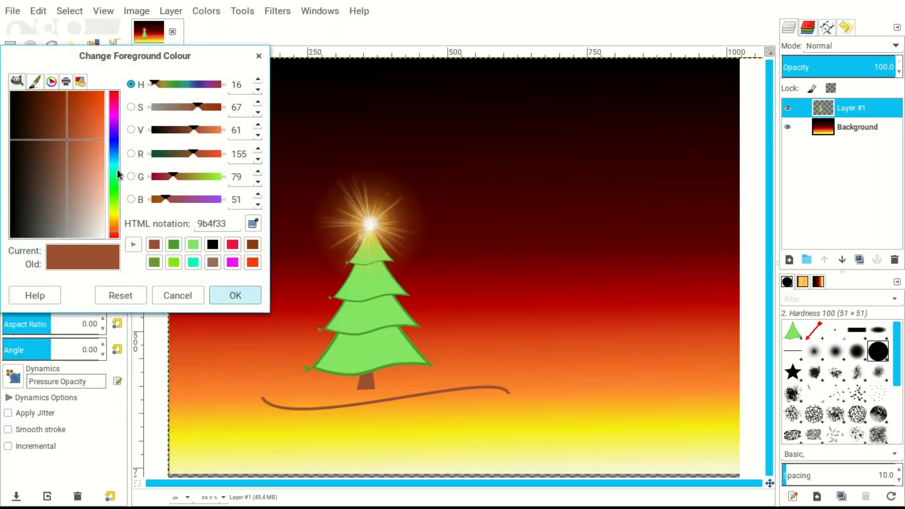
pyautogui.click(115, 124)
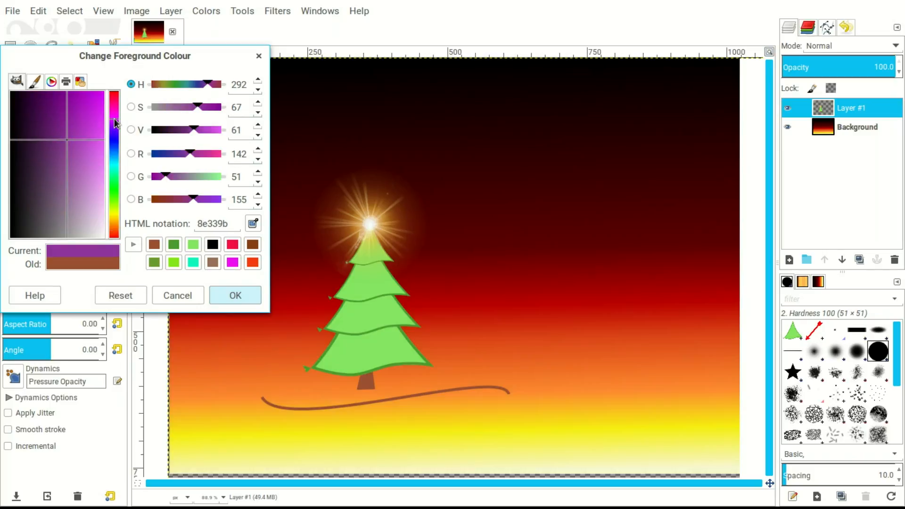
pyautogui.moveTo(66, 141); pyautogui.dragTo(86, 155)
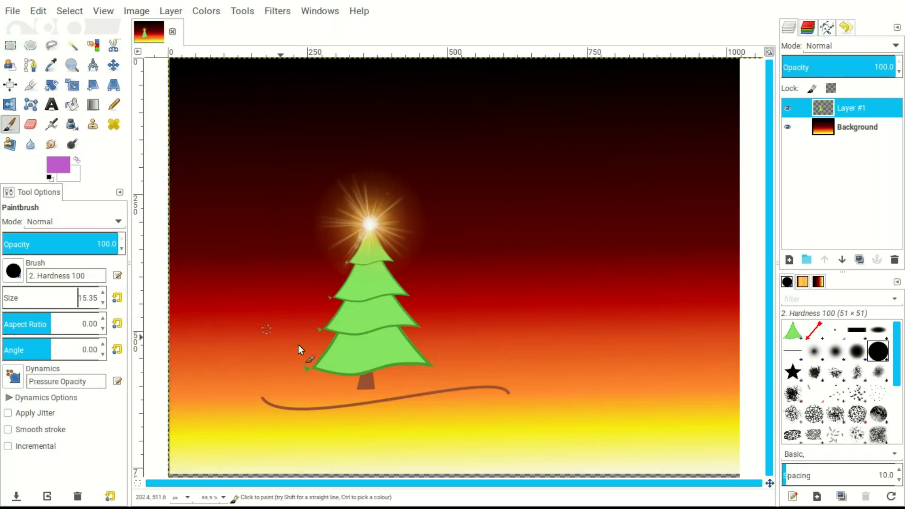
pyautogui.click(429, 370)
pyautogui.click(364, 268)
# Change the paint colour to blue 5bb3d0 and dab four blue baubles along the tier edges.
pyautogui.click(58, 166)
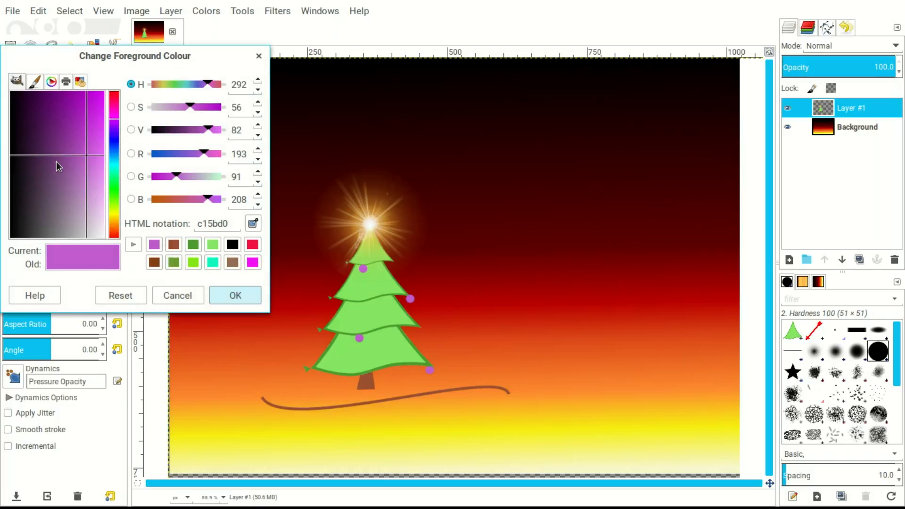
pyautogui.click(115, 159)
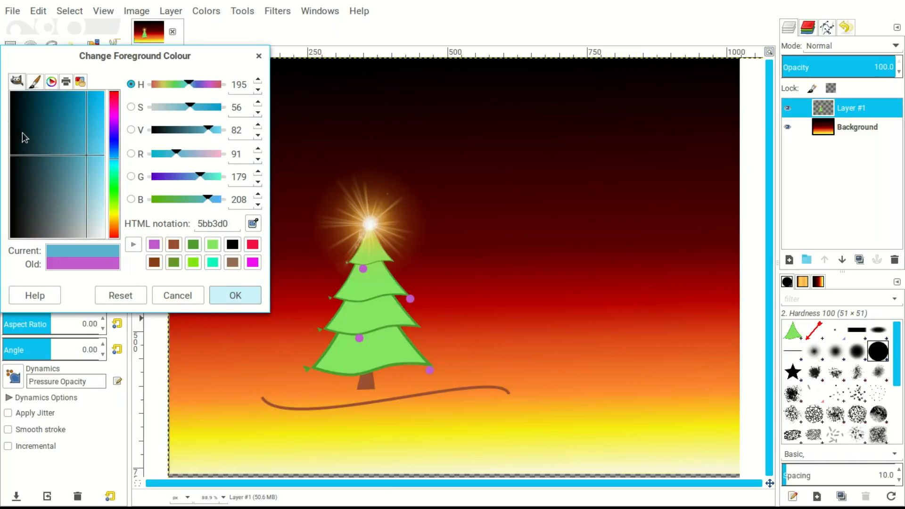
pyautogui.click(393, 262)
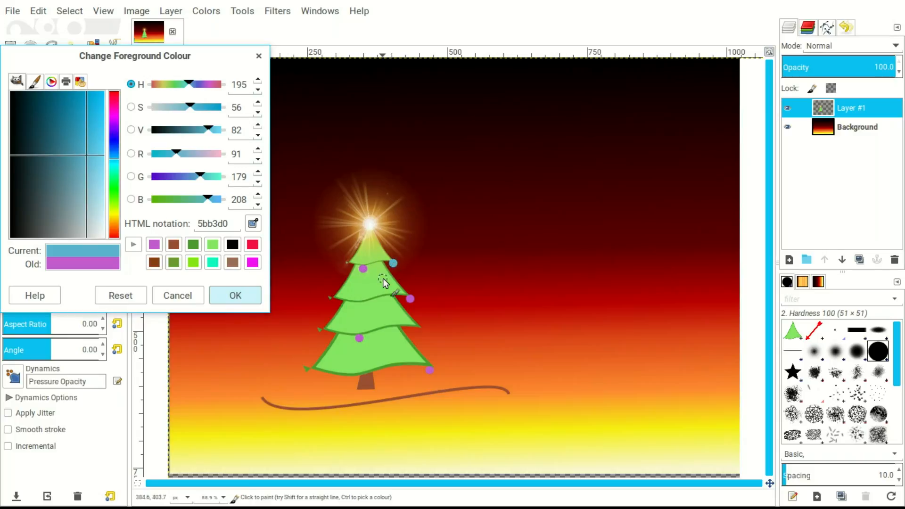
pyautogui.click(306, 378)
pyautogui.click(379, 372)
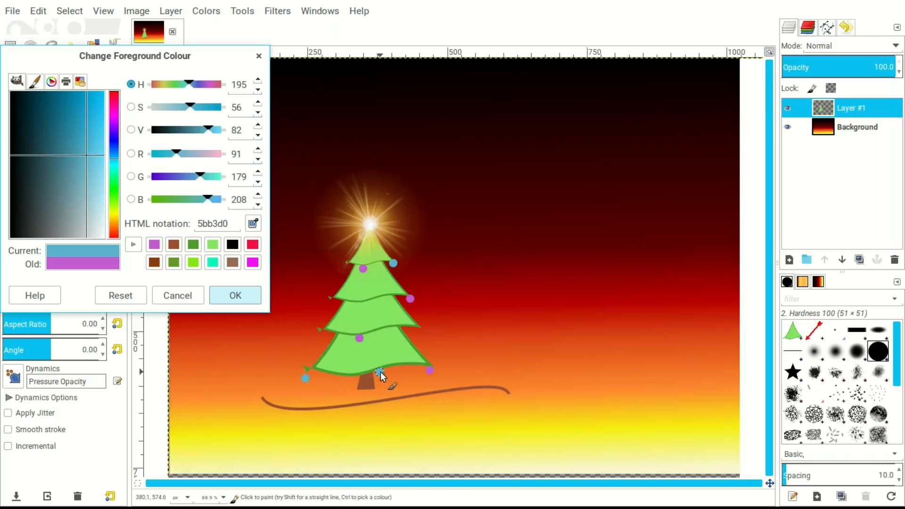
pyautogui.click(330, 299)
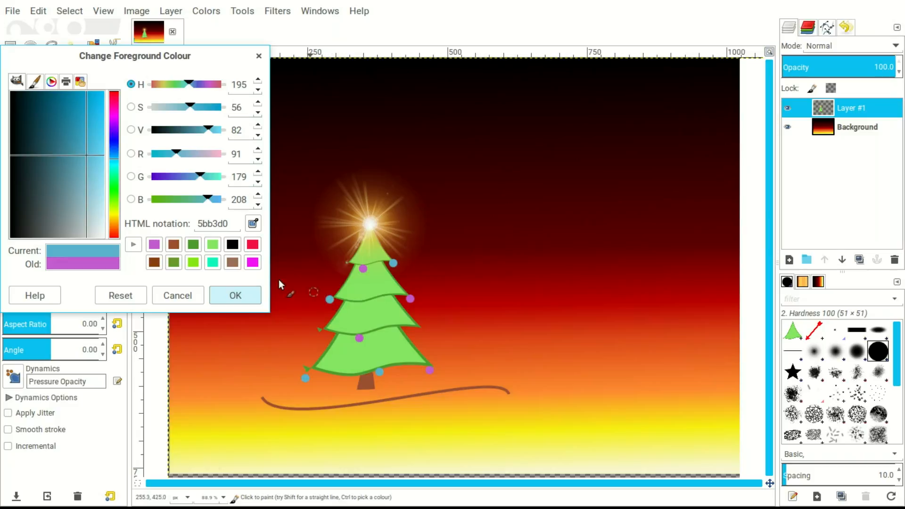
# Switch the paint colour to red f60f46 and dab four red baubles along the tier edges.
pyautogui.click(253, 244)
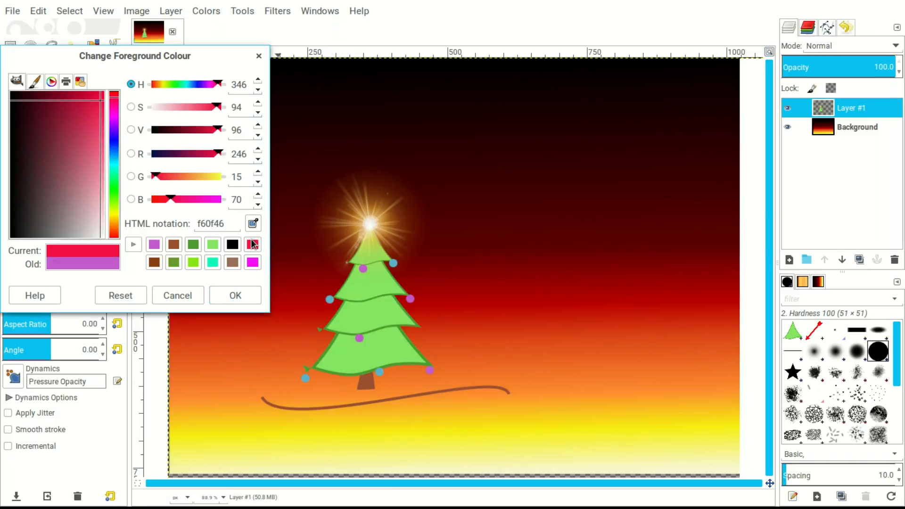
pyautogui.click(423, 327)
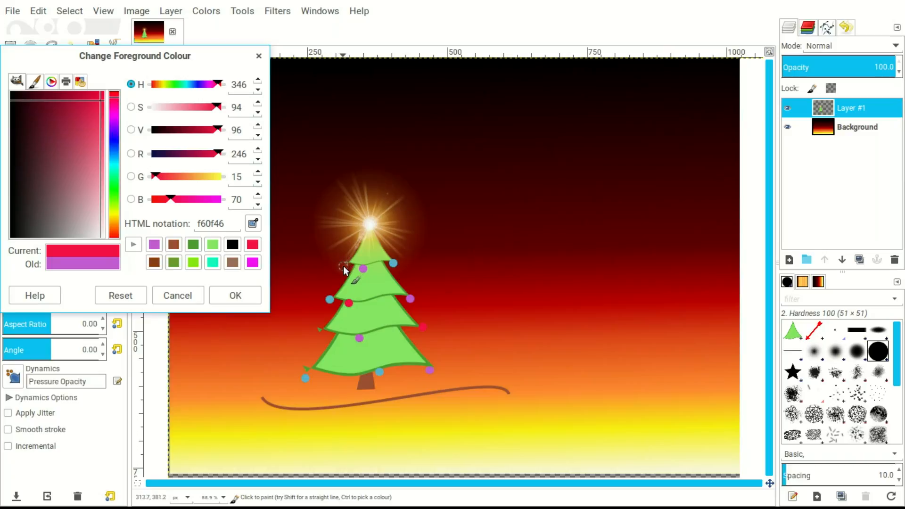
pyautogui.click(338, 377)
# Change the paint colour to yellow eef60f, dab two yellow baubles on the middle tiers, and accept the colour.
pyautogui.click(115, 214)
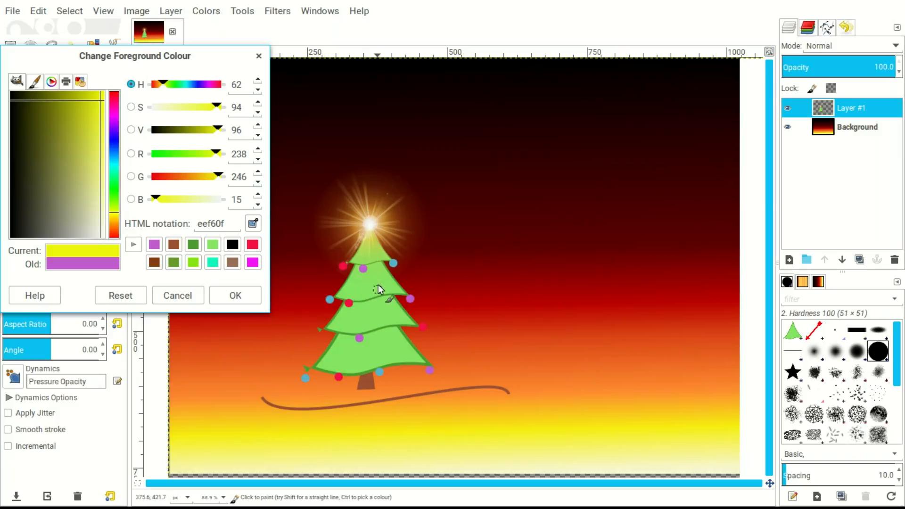
pyautogui.click(380, 298)
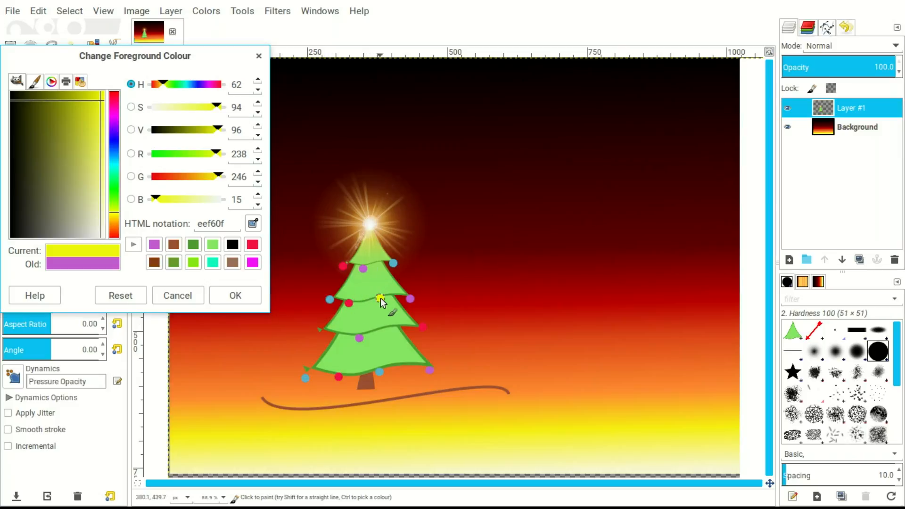
pyautogui.click(382, 332)
pyautogui.click(232, 292)
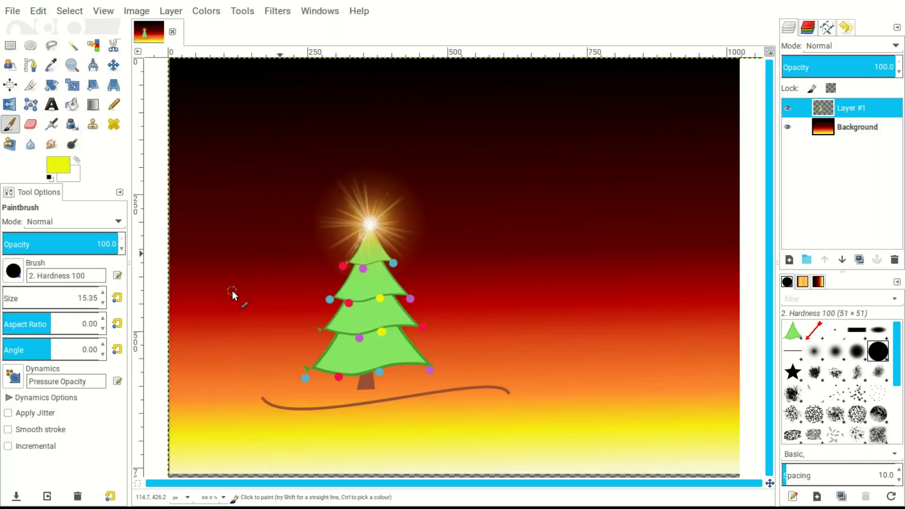
# Set the foreground colour to pure red f60f0f.
pyautogui.click(63, 167)
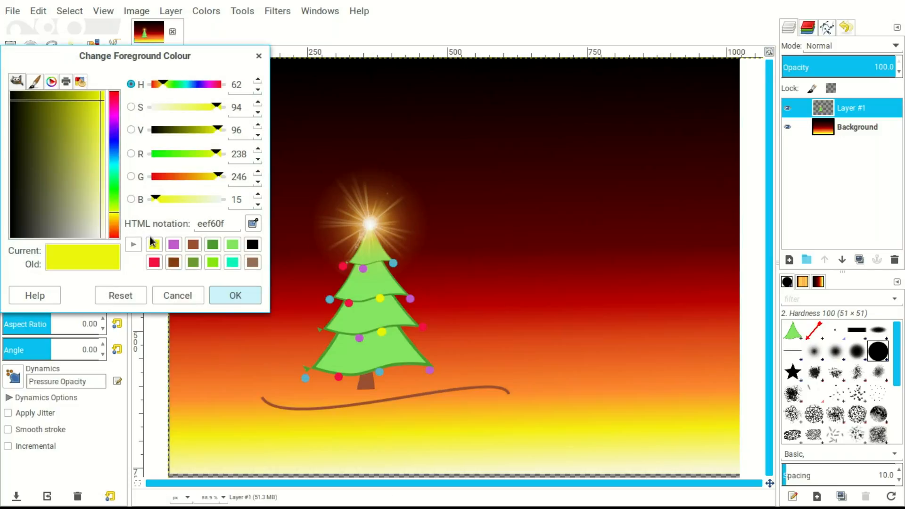
pyautogui.click(116, 93)
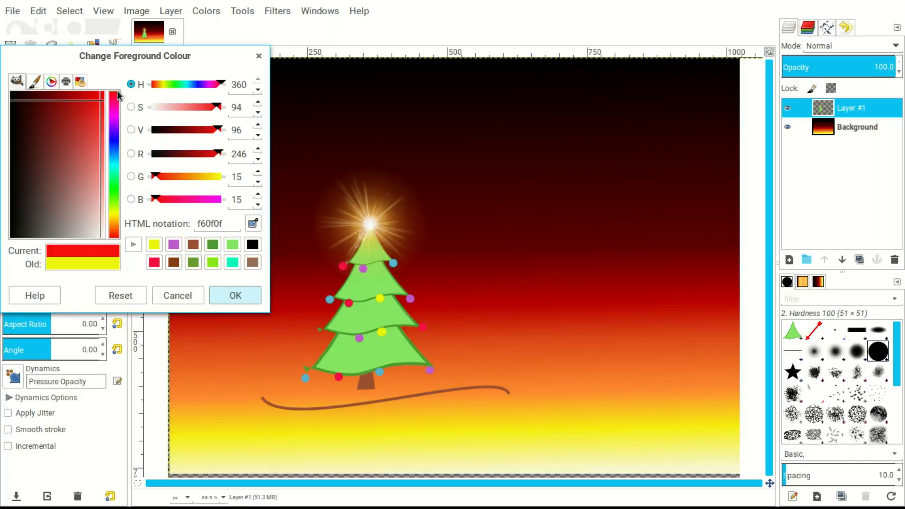
pyautogui.click(243, 293)
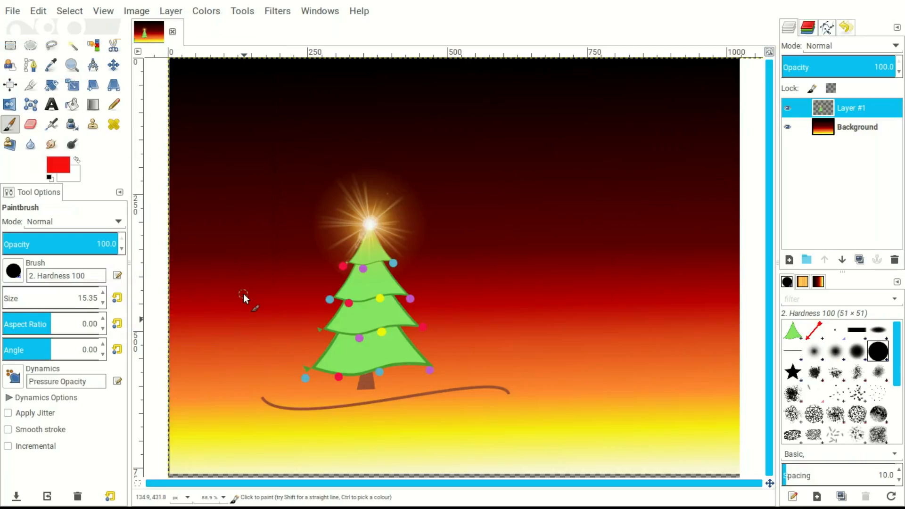
# Activate the Text tool and set its font to Alex Brush.
pyautogui.click(50, 108)
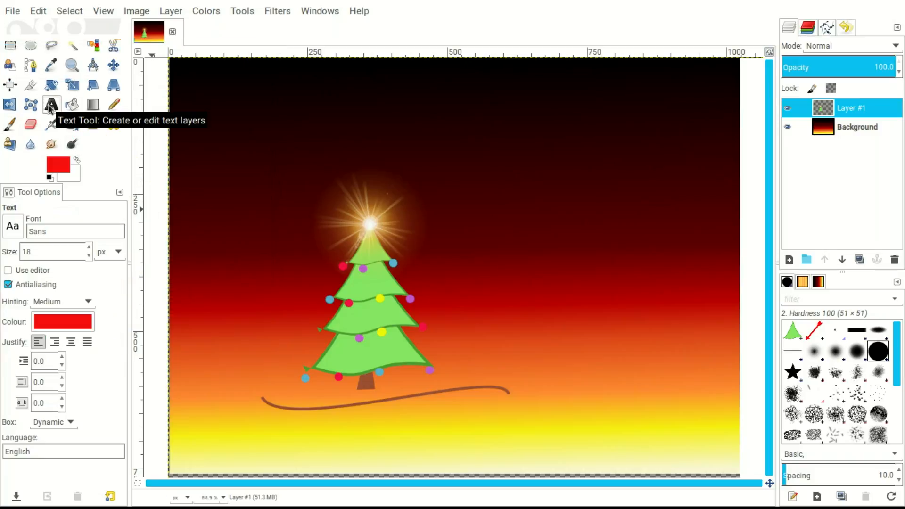
pyautogui.click(21, 235)
pyautogui.moveTo(110, 348); pyautogui.dragTo(116, 229)
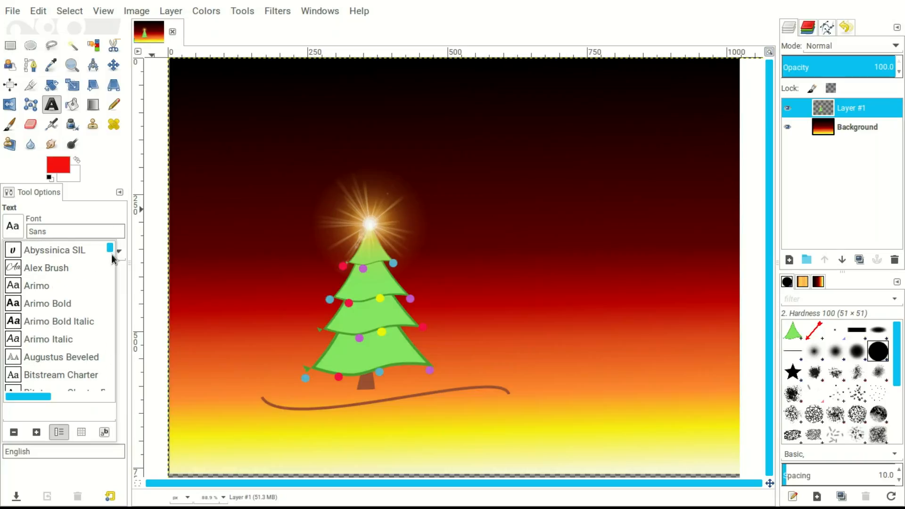
pyautogui.click(46, 268)
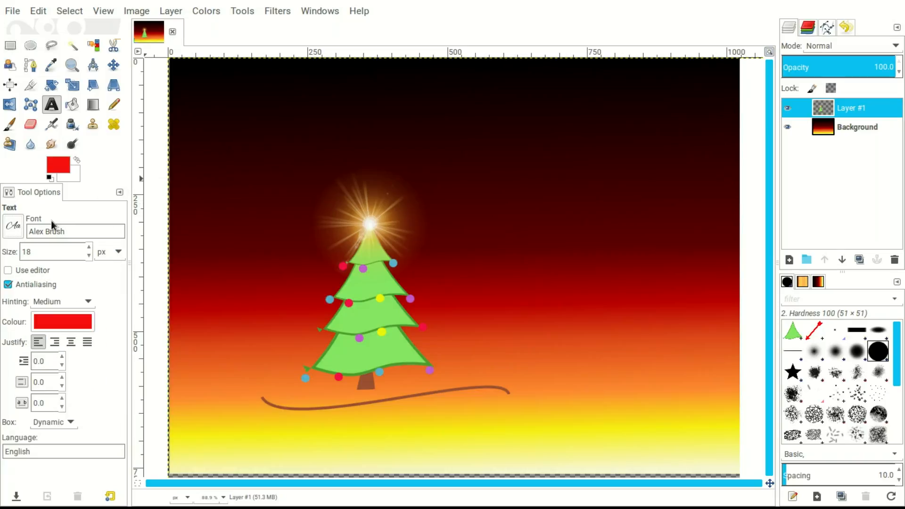
# Add the text "Merry Christmas" in the dark area above and beside the tree.
pyautogui.click(234, 135)
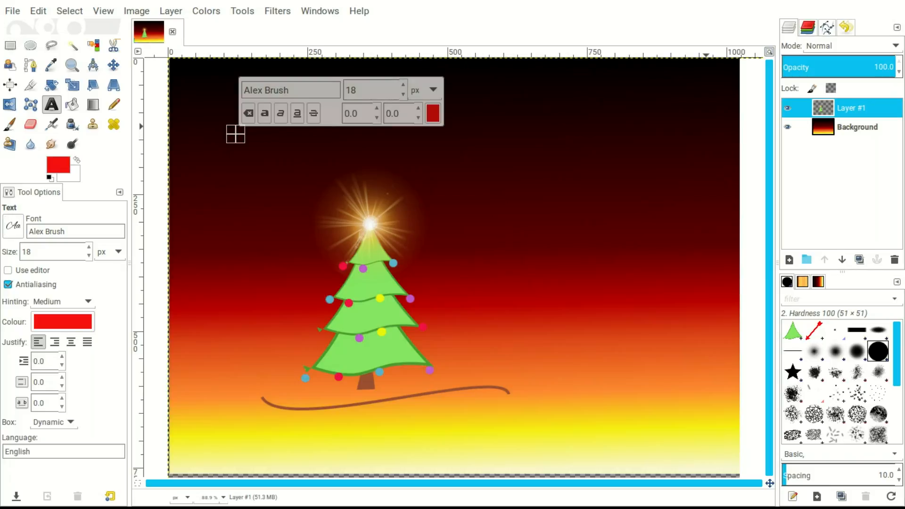
pyautogui.write('Me')
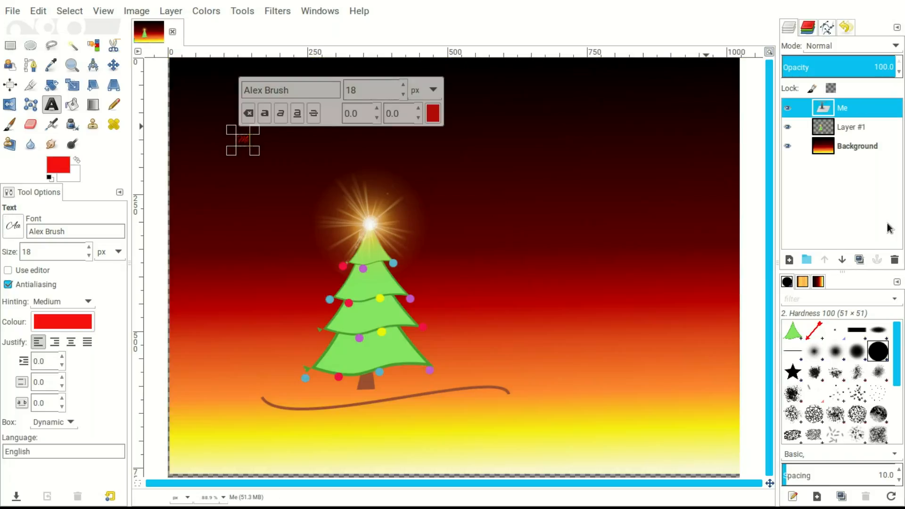
pyautogui.write('rry C')
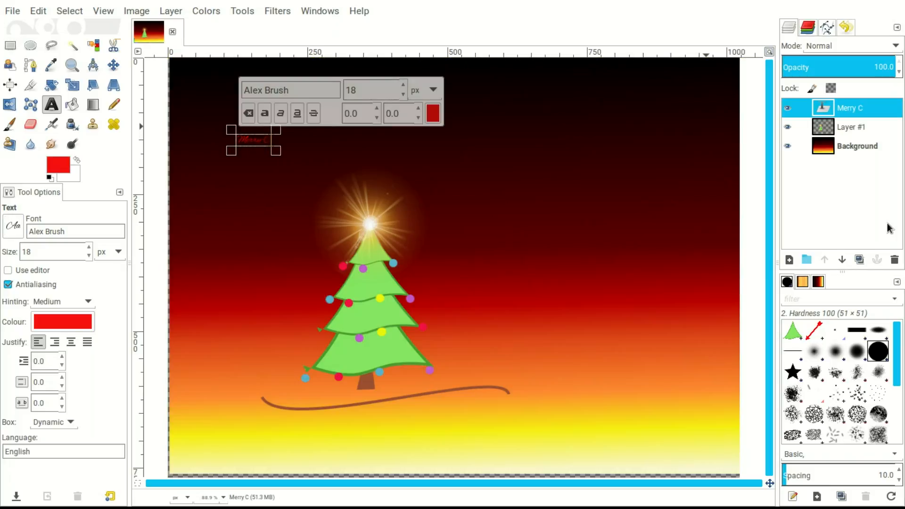
pyautogui.write('hri')
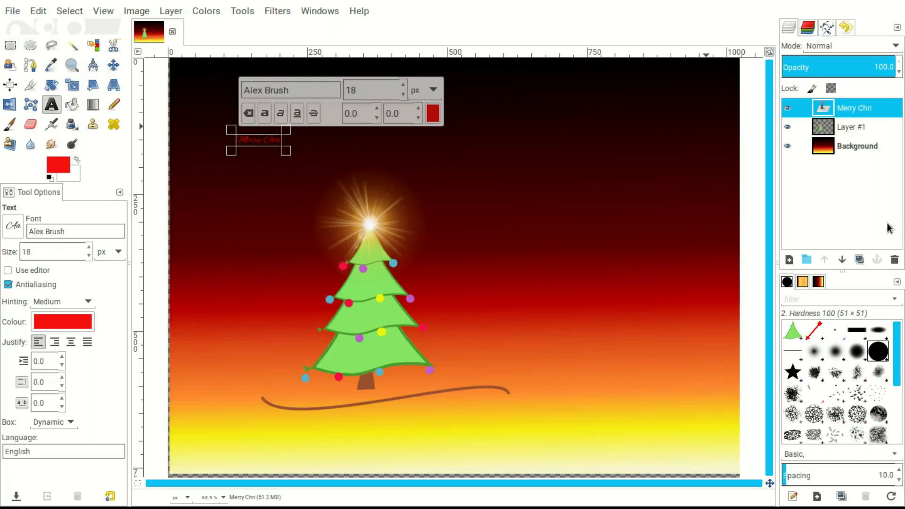
pyautogui.write('stmas')
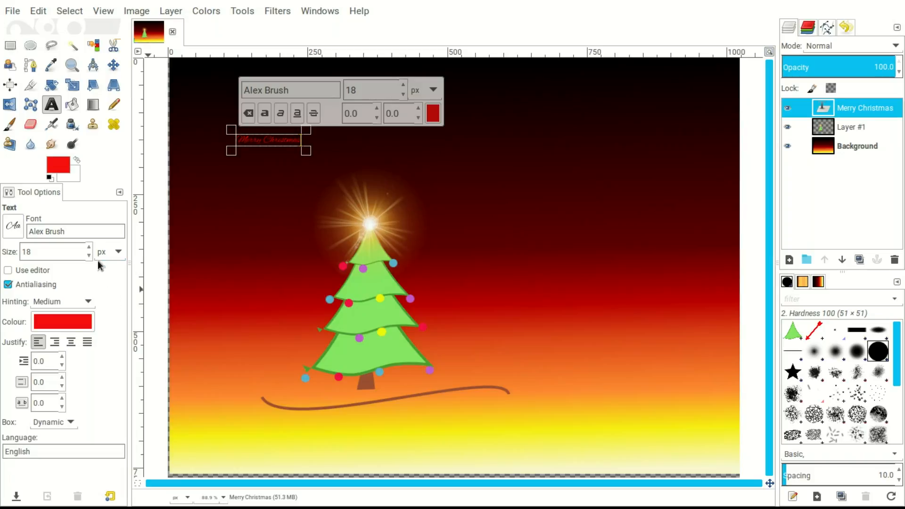
# Enlarge the "Merry Christmas" text to a size of 129 px.
pyautogui.moveTo(91, 253); pyautogui.dragTo(91, 253)
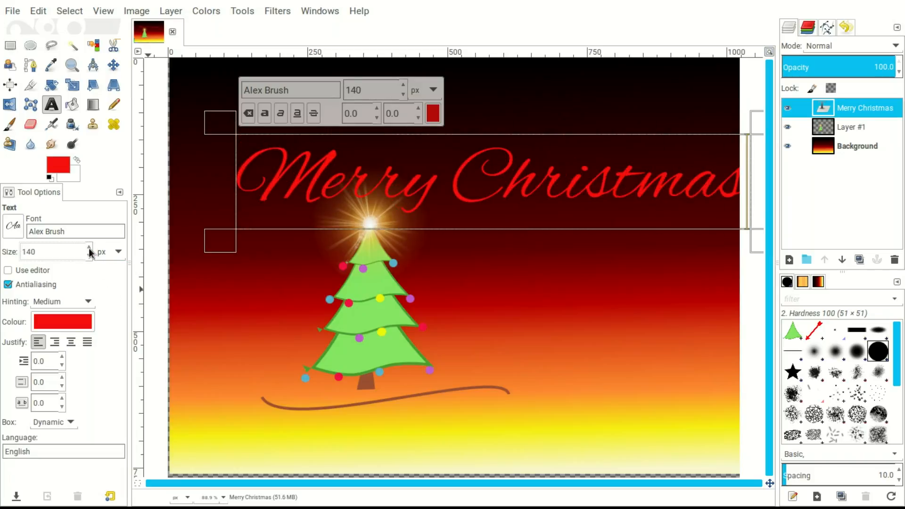
pyautogui.click(88, 255)
pyautogui.click(88, 255)
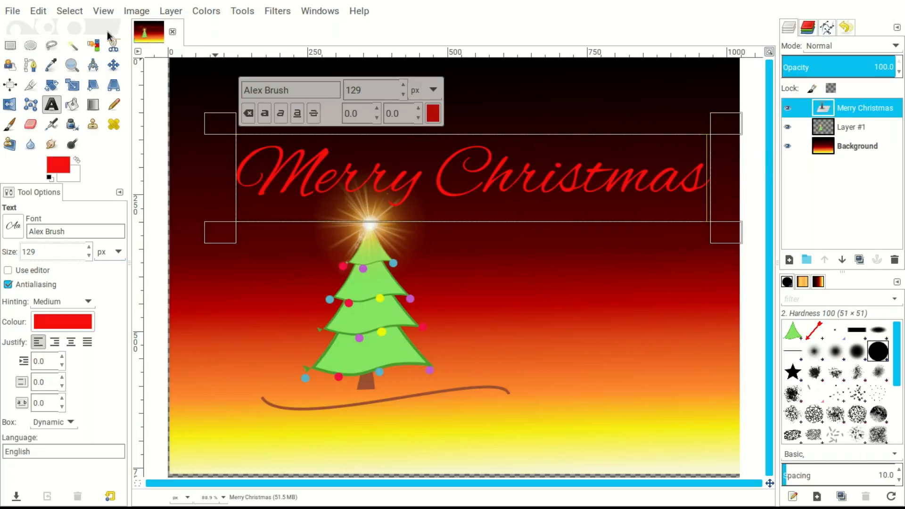
# Move the "Merry Christmas" text up above the star, roughly centred across the image, and flatten the image into one layer.
pyautogui.click(113, 64)
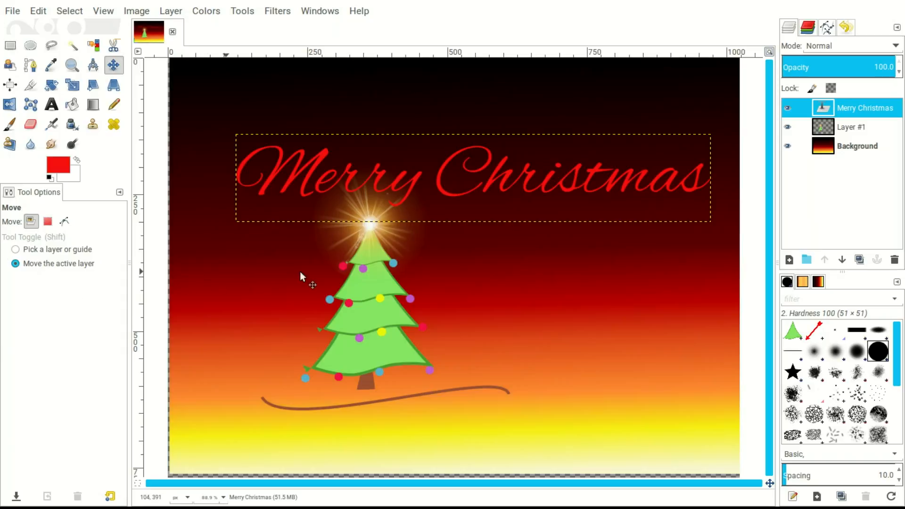
pyautogui.moveTo(463, 189); pyautogui.dragTo(429, 137)
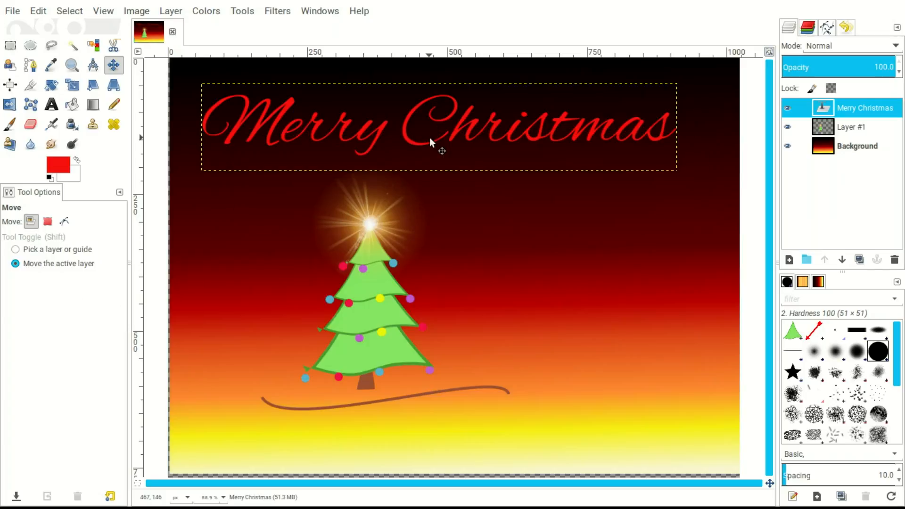
pyautogui.rightClick(824, 107)
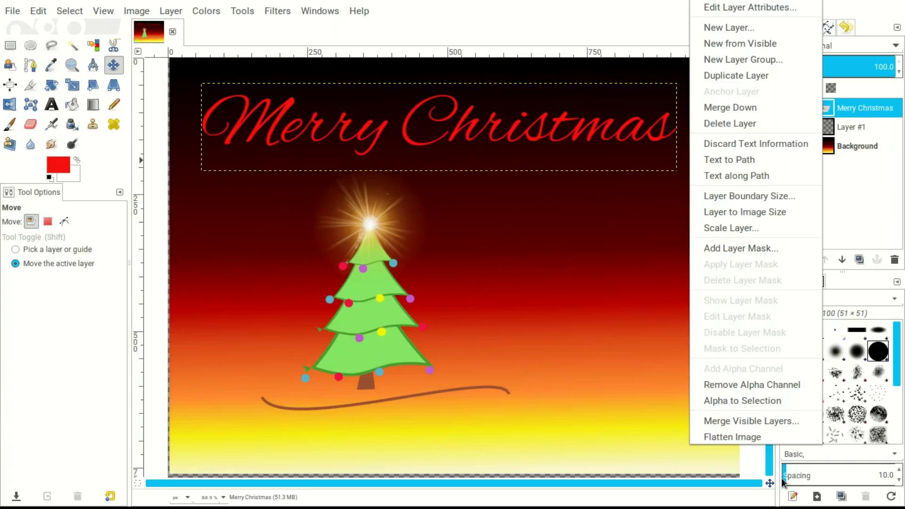
pyautogui.click(766, 438)
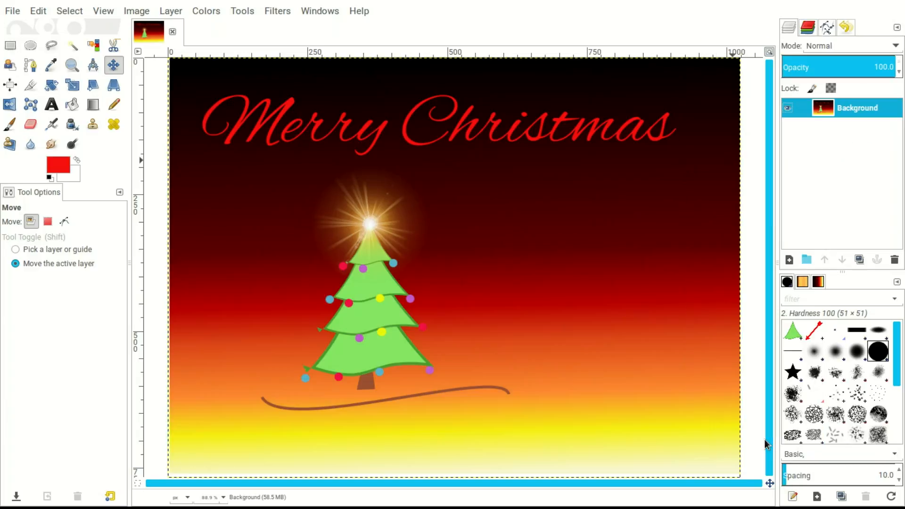